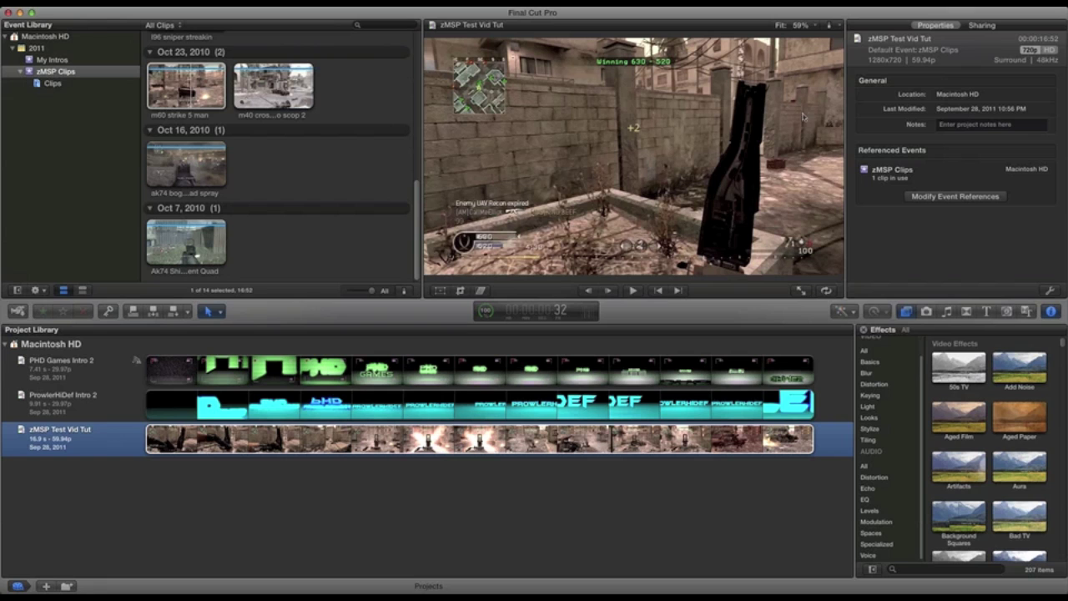
- Look over the ProwlerHiDef Intro 2 project, the m60 strike 5 man clip and the My Intros event
{"action": "double_click", "coordinate": [177, 401]}
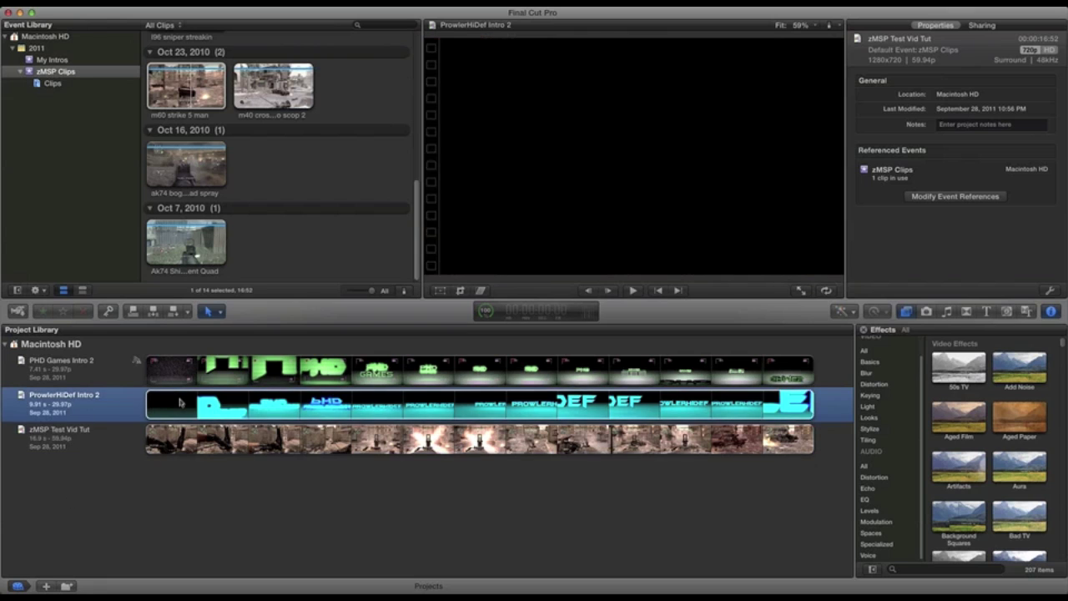
{"action": "left_click", "coordinate": [18, 585]}
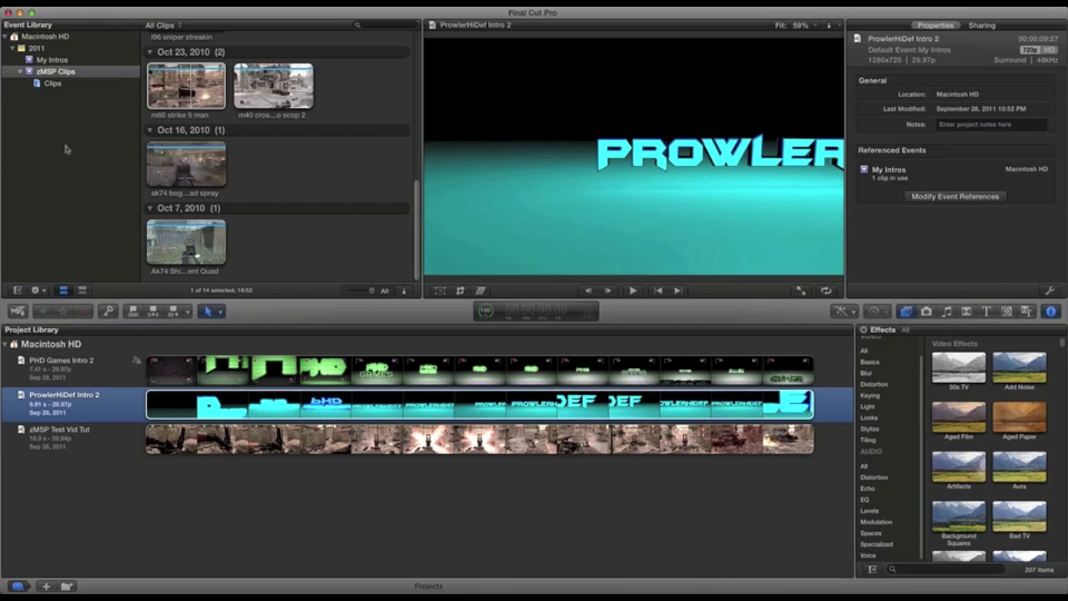
{"action": "left_click", "coordinate": [185, 85]}
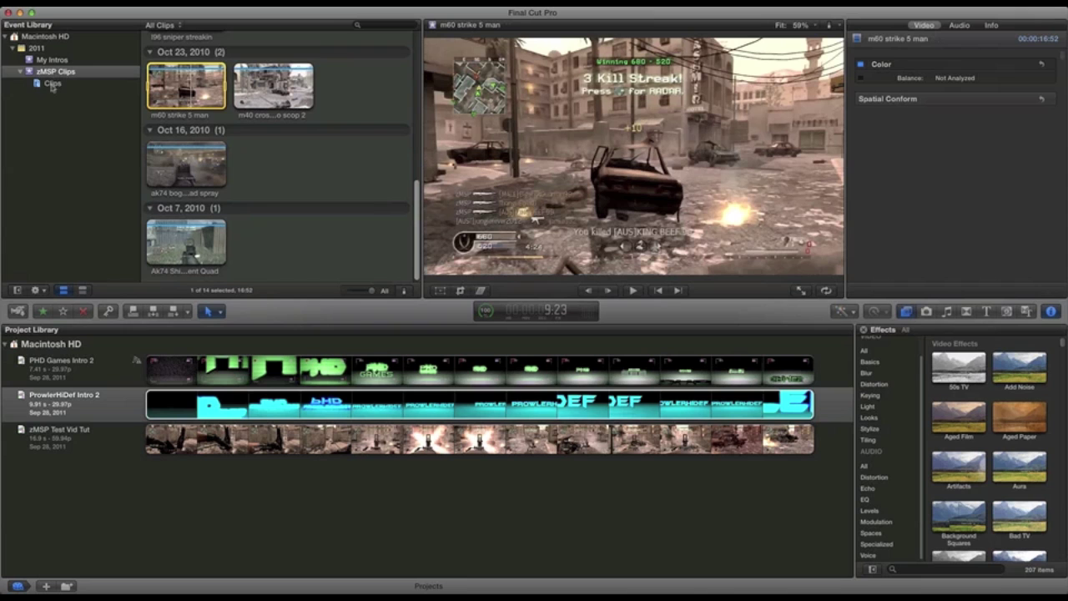
{"action": "left_click", "coordinate": [52, 85]}
{"action": "left_click", "coordinate": [44, 64]}
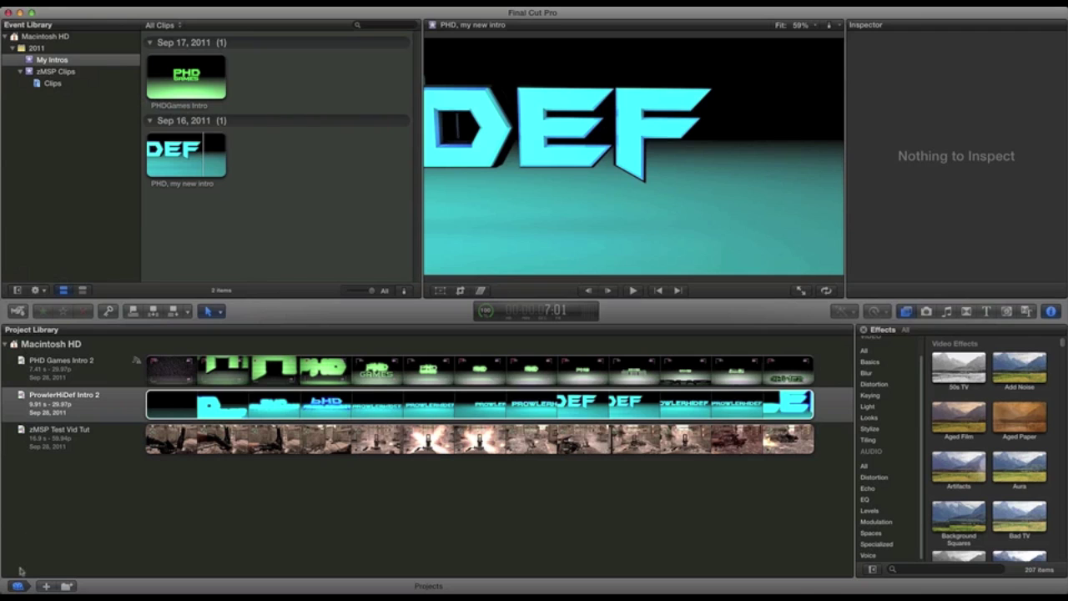
- Start a new project and name it "How To Edit An Intro Tut"
{"action": "left_click", "coordinate": [46, 586]}
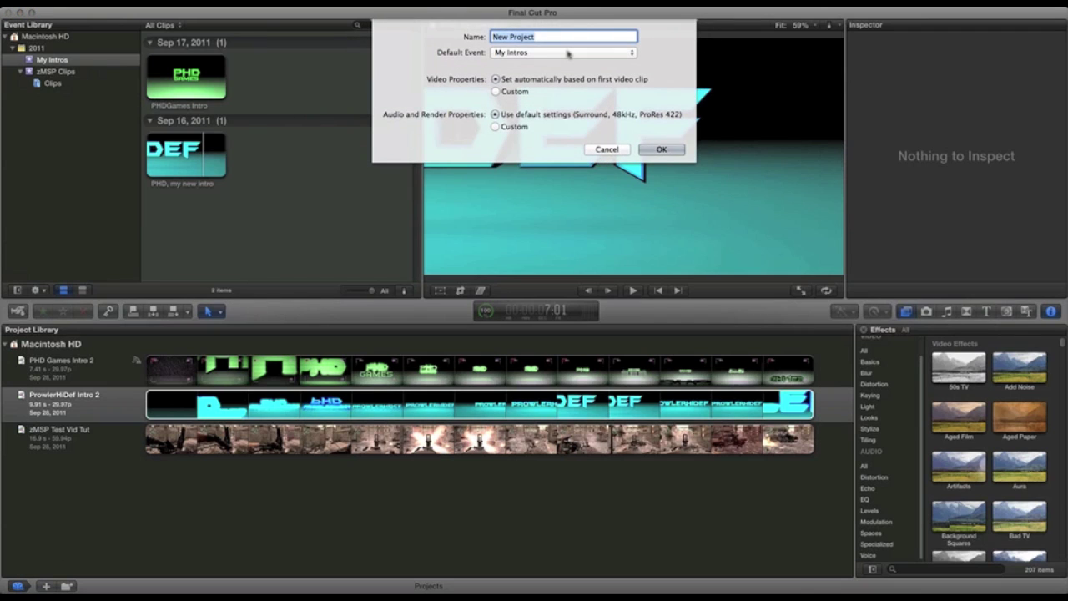
{"action": "type", "text": "How T"}
{"action": "type", "text": "o Make"}
{"action": "key", "text": "BackSpace"}
{"action": "key", "text": "BackSpace"}
{"action": "key", "text": "BackSpace"}
{"action": "key", "text": "BackSpace"}
{"action": "type", "text": "Edit An Intro"}
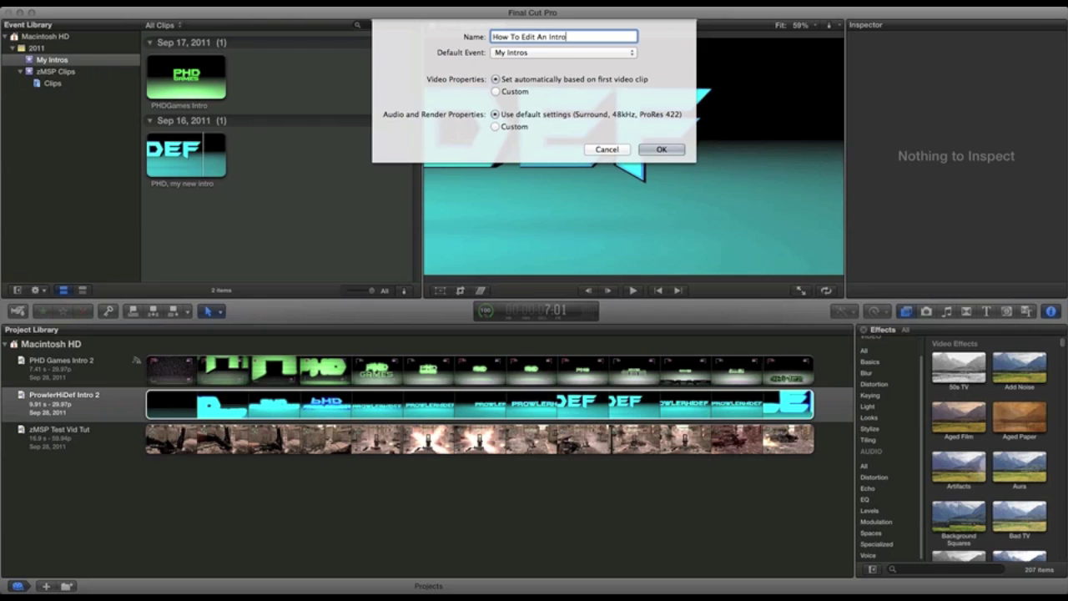
{"action": "type", "text": " Tut"}
- Keep My Intros as the new project's default event and create the project
{"action": "left_click", "coordinate": [543, 53]}
{"action": "left_click", "coordinate": [542, 58]}
{"action": "left_click", "coordinate": [541, 58]}
{"action": "left_click", "coordinate": [541, 57]}
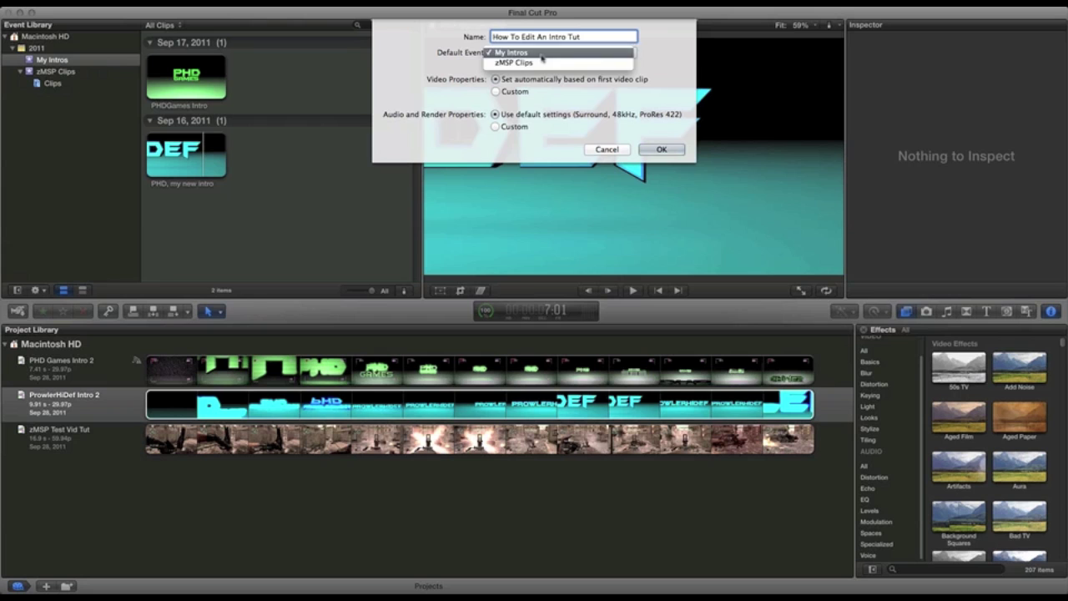
{"action": "left_click", "coordinate": [542, 54]}
{"action": "left_click", "coordinate": [676, 149]}
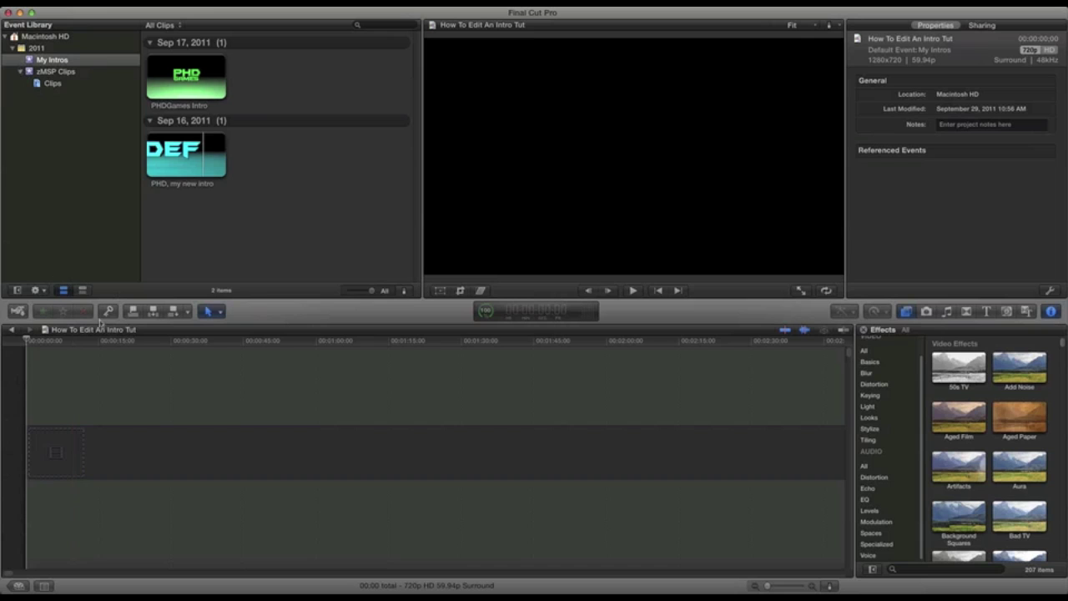
{"action": "left_click", "coordinate": [39, 291]}
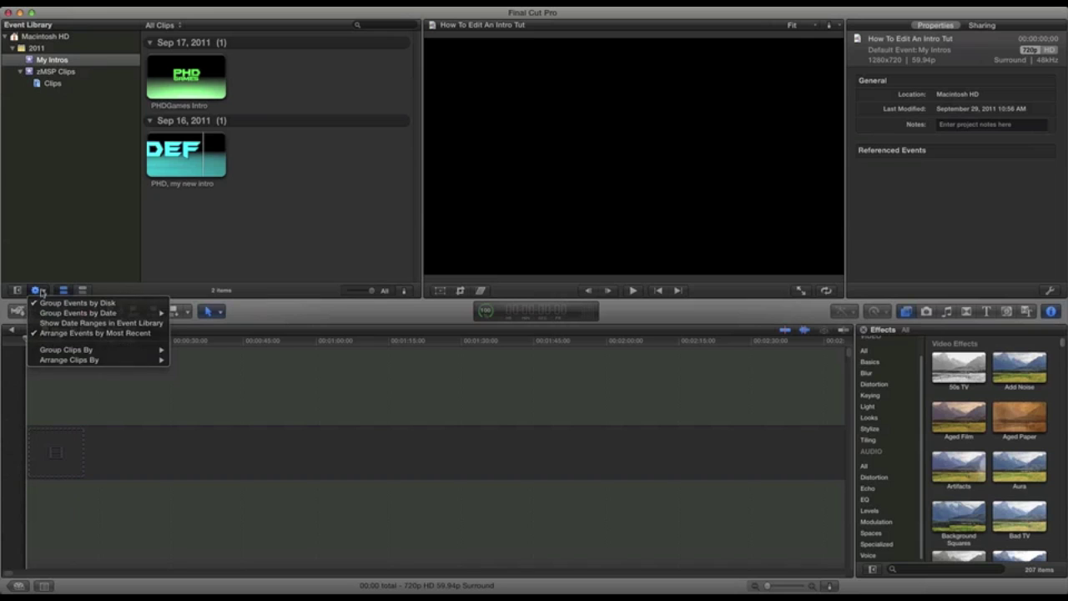
{"action": "left_click", "coordinate": [41, 291]}
{"action": "left_click", "coordinate": [58, 85]}
{"action": "left_click", "coordinate": [38, 51]}
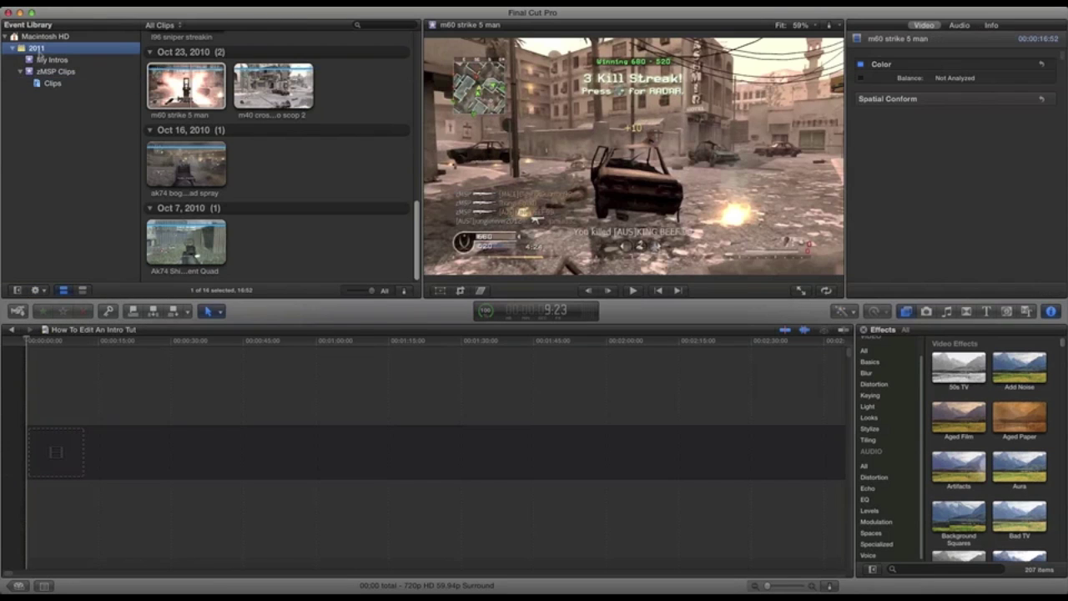
{"action": "left_click", "coordinate": [48, 38]}
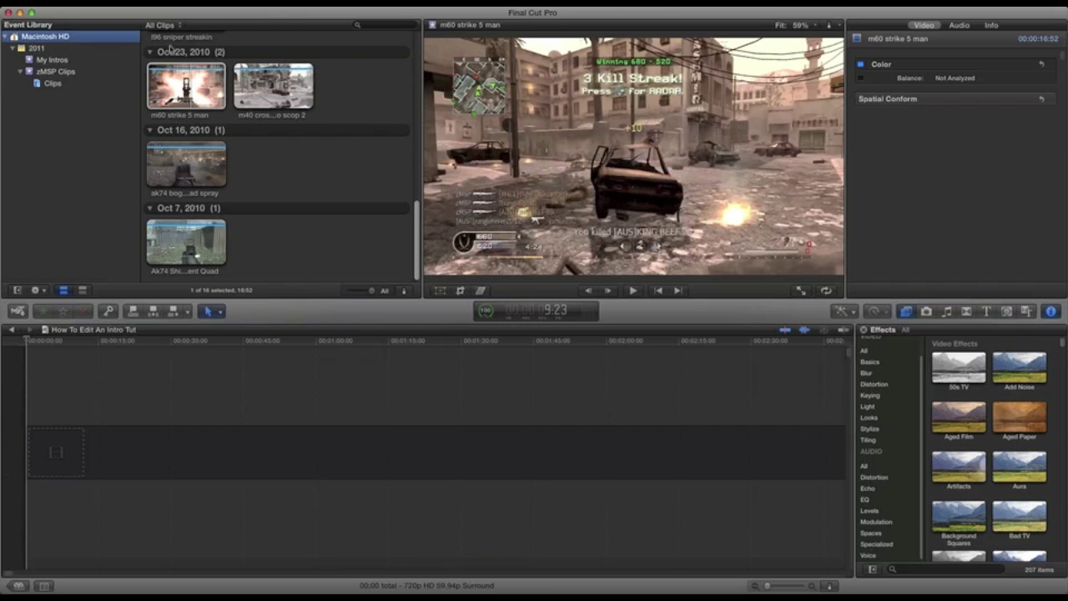
{"action": "scroll", "coordinate": [179, 46], "scroll_direction": "up", "scroll_amount": 10}
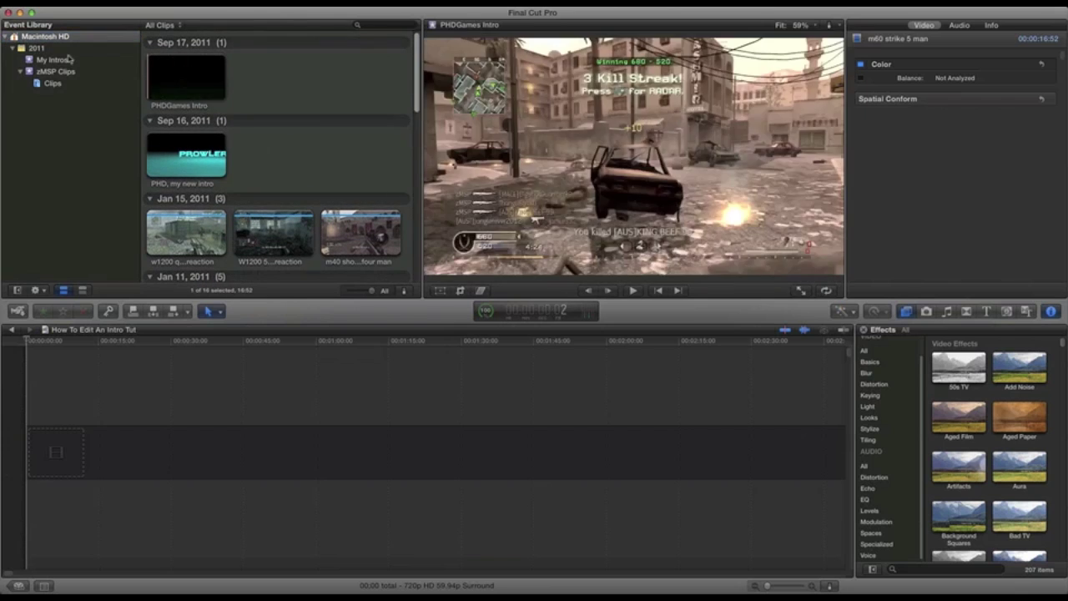
{"action": "left_click", "coordinate": [37, 48]}
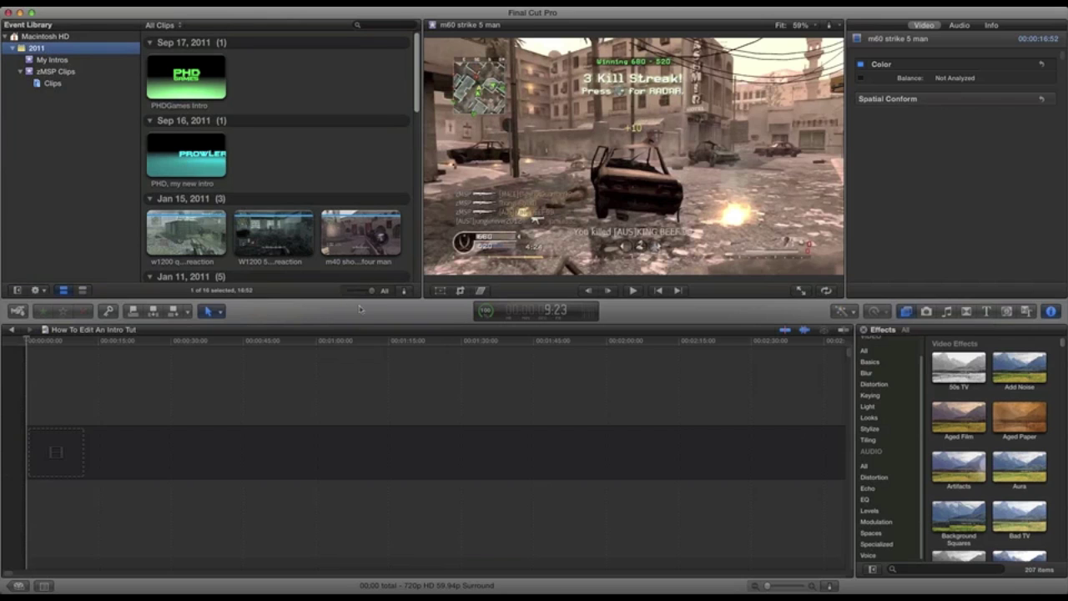
- Start a file import and set it to create a new event named "Test Intro"
{"action": "left_click", "coordinate": [99, 4]}
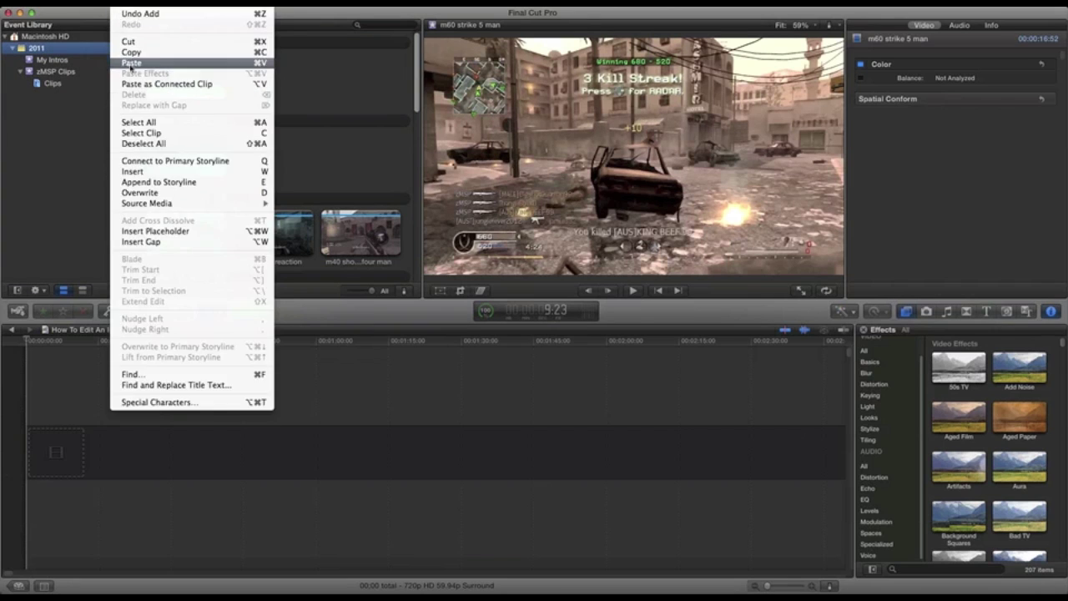
{"action": "mouse_move", "coordinate": [111, 112]}
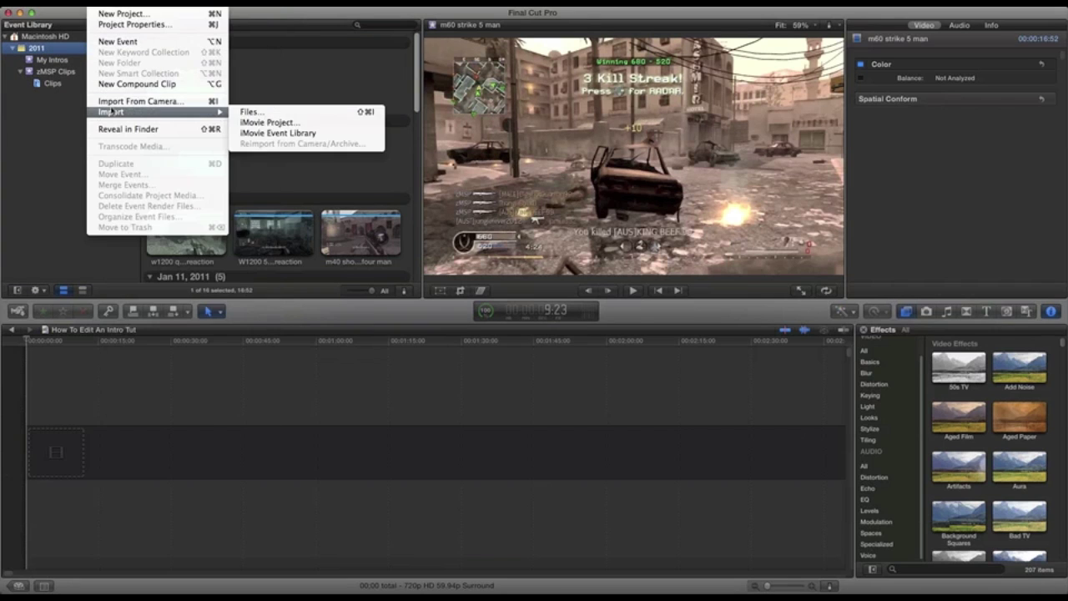
{"action": "left_click", "coordinate": [267, 112]}
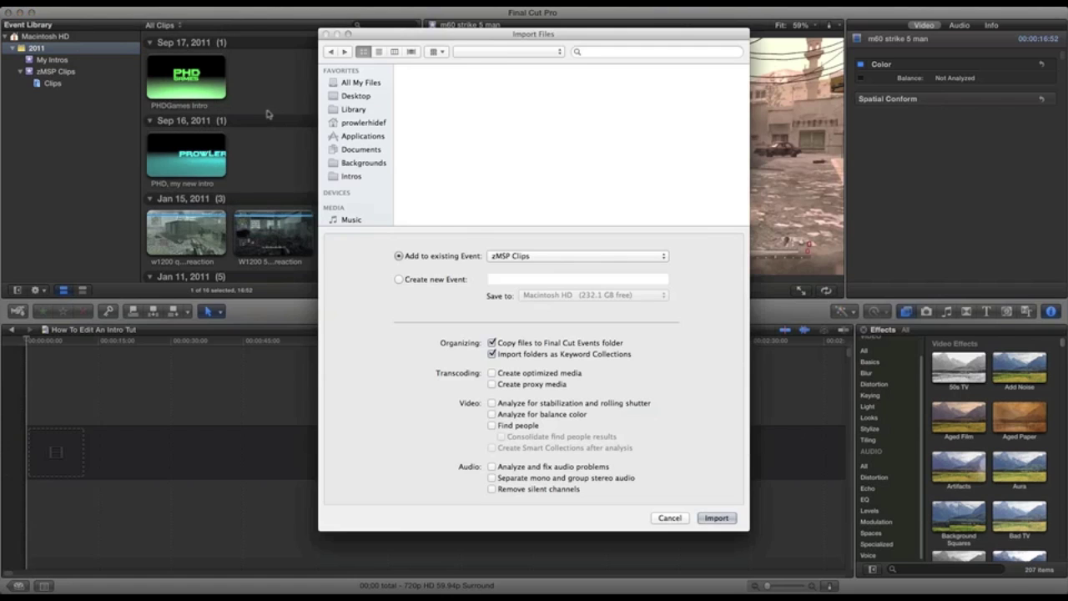
{"action": "left_click", "coordinate": [398, 279]}
{"action": "left_click", "coordinate": [509, 279]}
{"action": "type", "text": "Test I"}
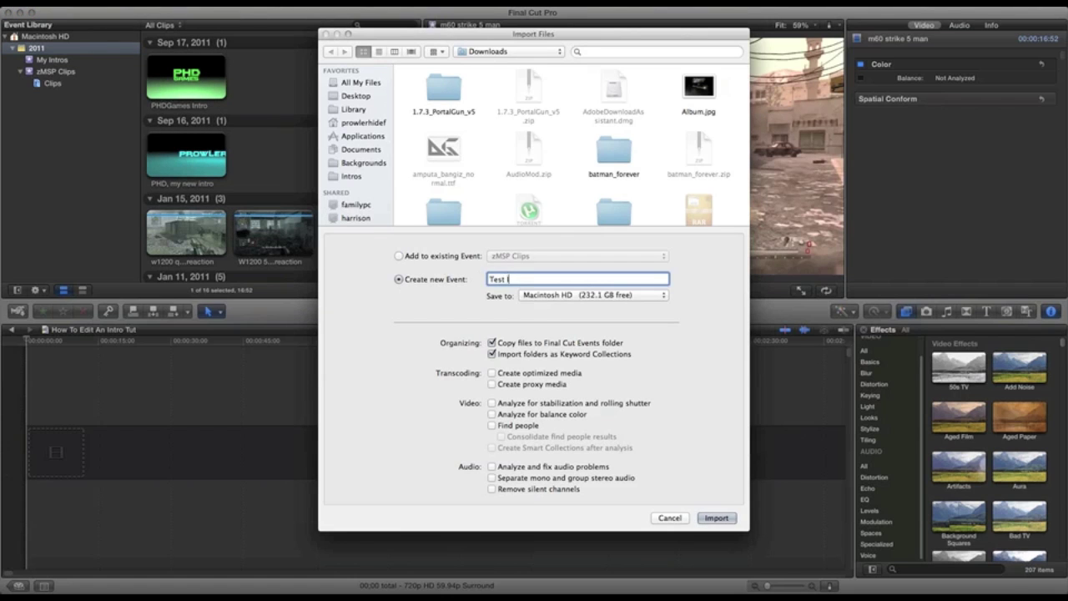
{"action": "type", "text": "ntro Vid"}
{"action": "key", "text": "BackSpace"}
{"action": "key", "text": "BackSpace"}
{"action": "key", "text": "BackSpace"}
{"action": "key", "text": "BackSpace"}
- Choose TEST INTRO.mov from the Desktop folder and import it
{"action": "scroll", "coordinate": [493, 196], "scroll_direction": "down", "scroll_amount": 3}
{"action": "scroll", "coordinate": [493, 196], "scroll_direction": "down", "scroll_amount": 2}
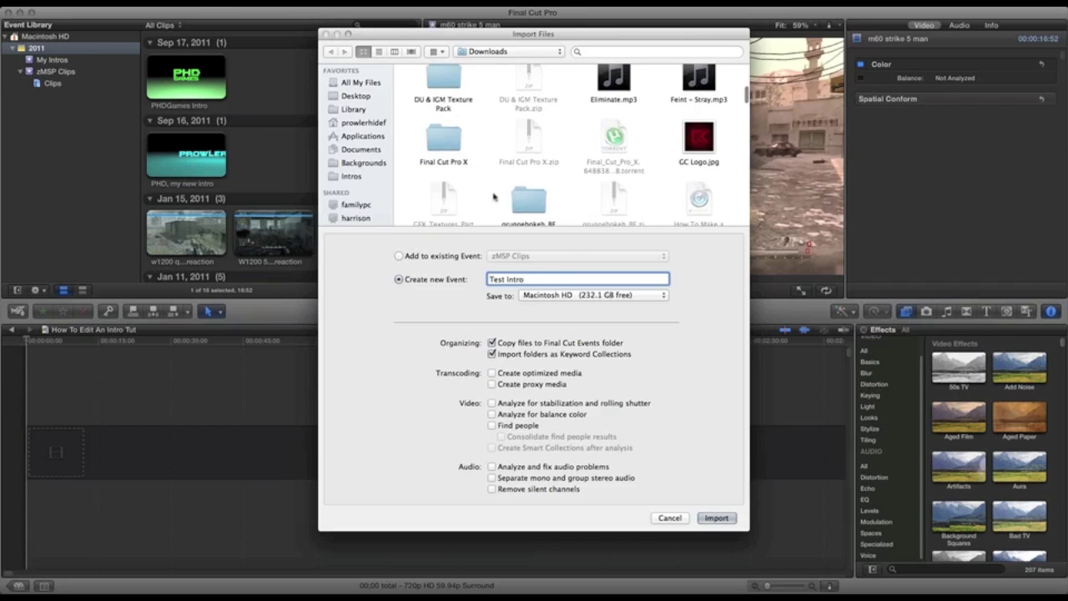
{"action": "left_click", "coordinate": [354, 96]}
{"action": "scroll", "coordinate": [570, 193], "scroll_direction": "down", "scroll_amount": 10}
{"action": "left_click", "coordinate": [624, 108]}
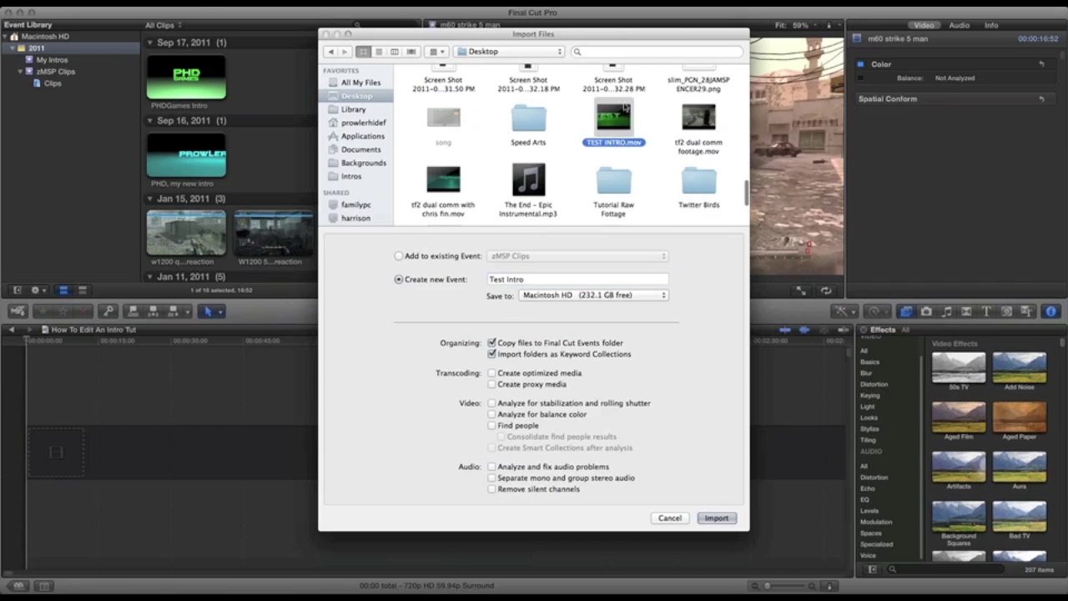
{"action": "left_click", "coordinate": [715, 518]}
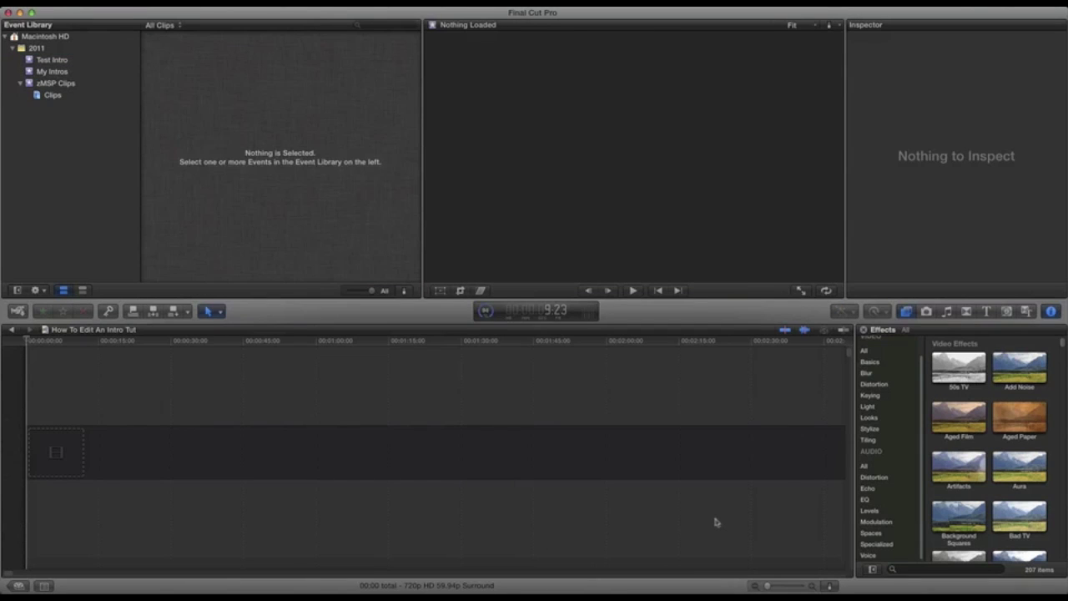
- Add the TEST INTRO clip from the Test Intro event to the start of the project's primary storyline
{"action": "left_click", "coordinate": [52, 60]}
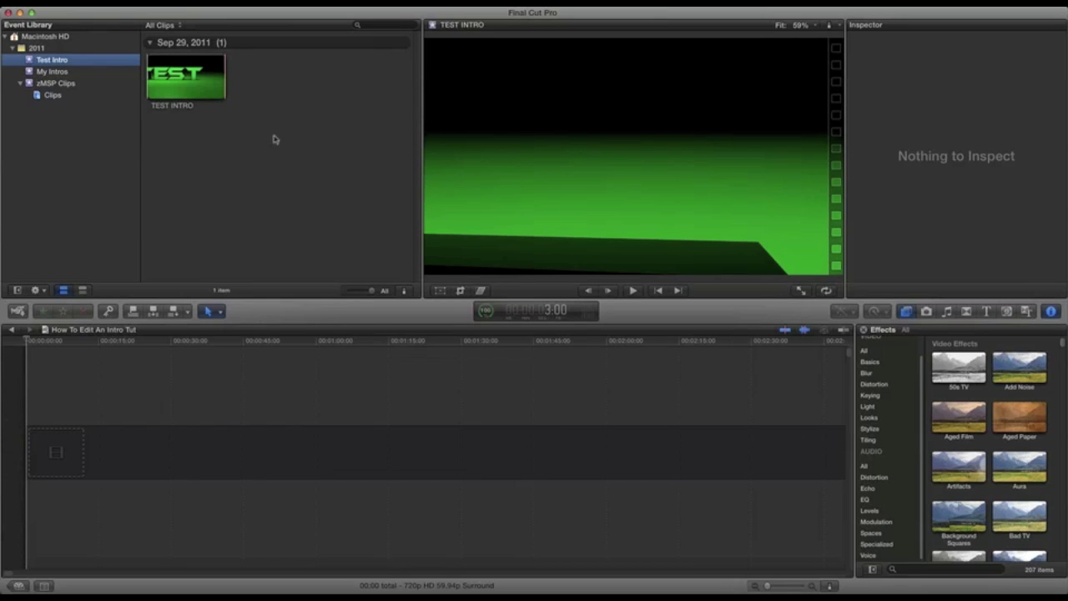
{"action": "left_click", "coordinate": [179, 80]}
{"action": "left_click", "coordinate": [173, 77]}
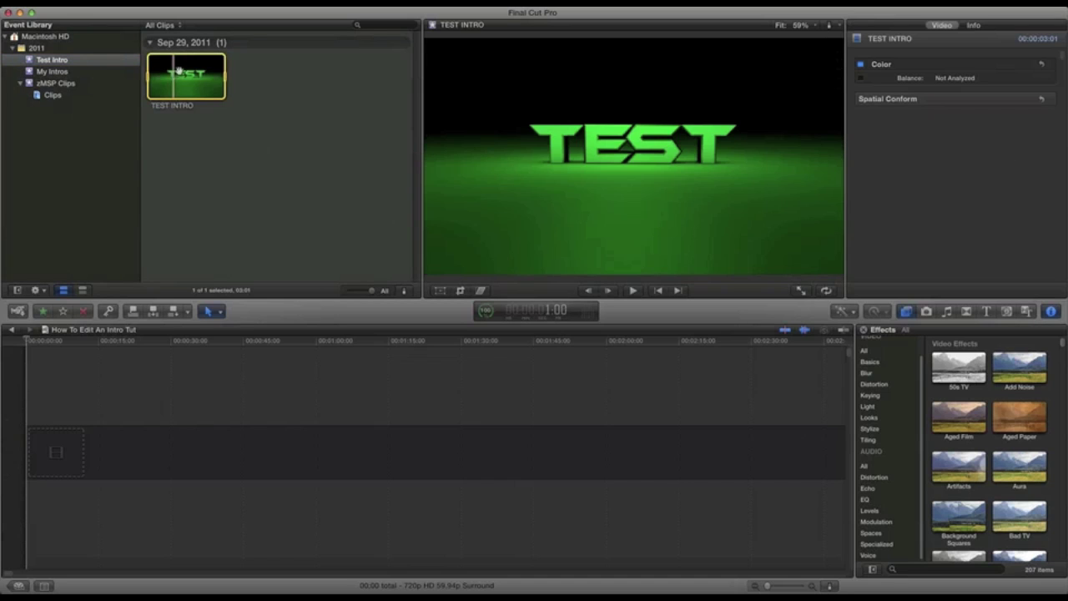
{"action": "left_click_drag", "start_coordinate": [94, 433], "coordinate": [59, 453]}
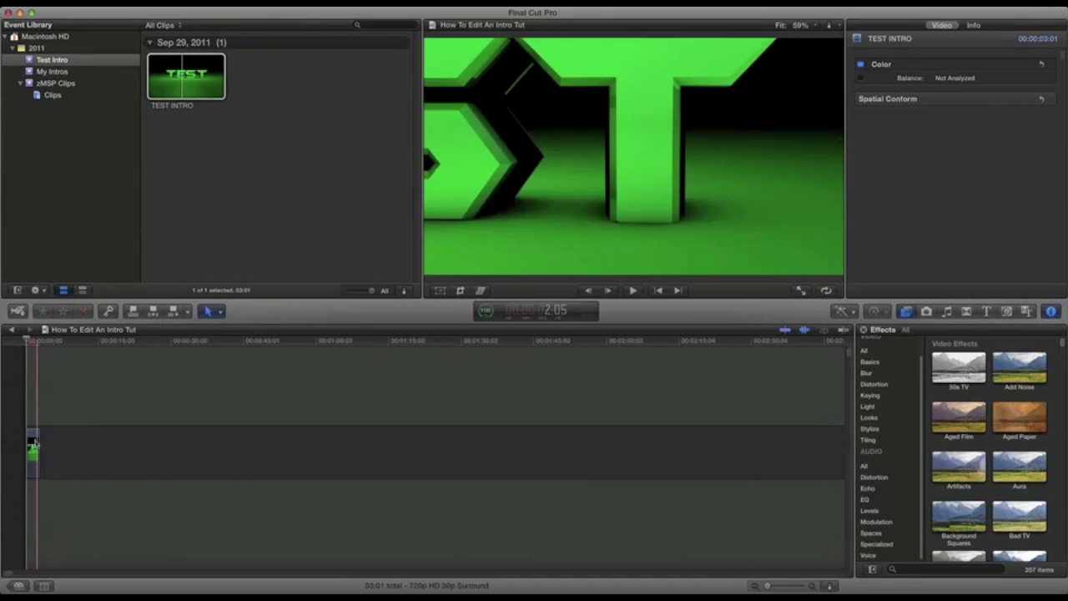
- Play back the TEST INTRO clip in the timeline to check the intro animation
{"action": "key", "text": "space"}
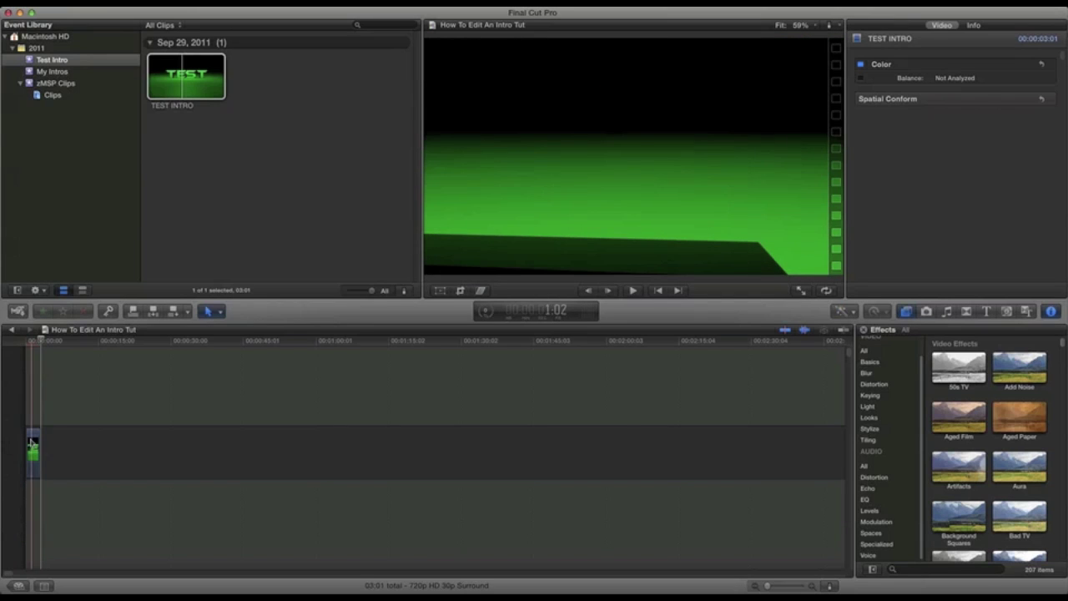
{"action": "key", "text": "space"}
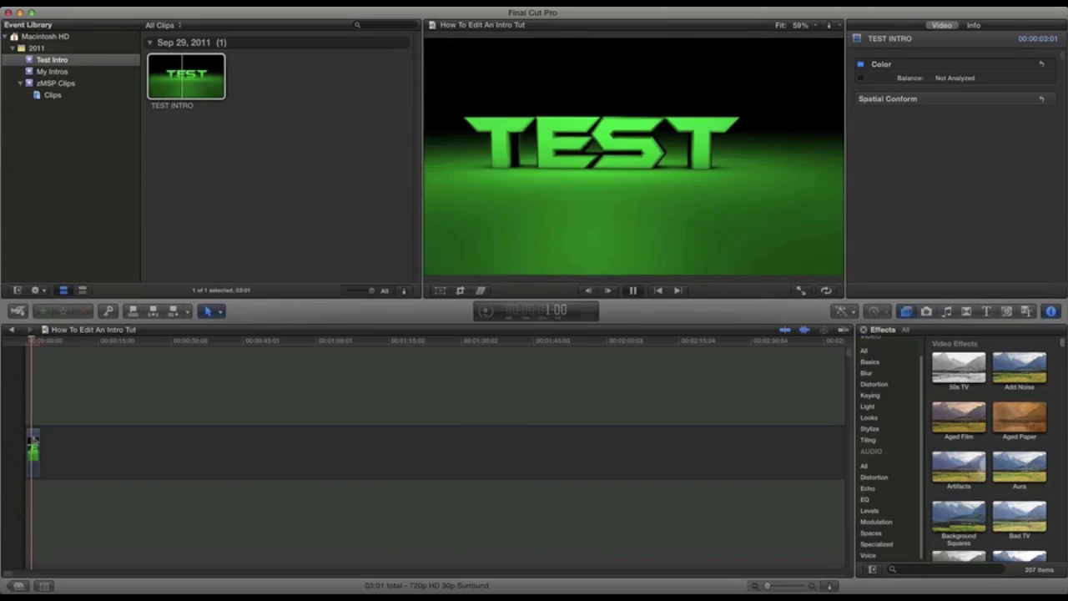
{"action": "key", "text": "space"}
{"action": "left_click_drag", "start_coordinate": [766, 586], "coordinate": [779, 586]}
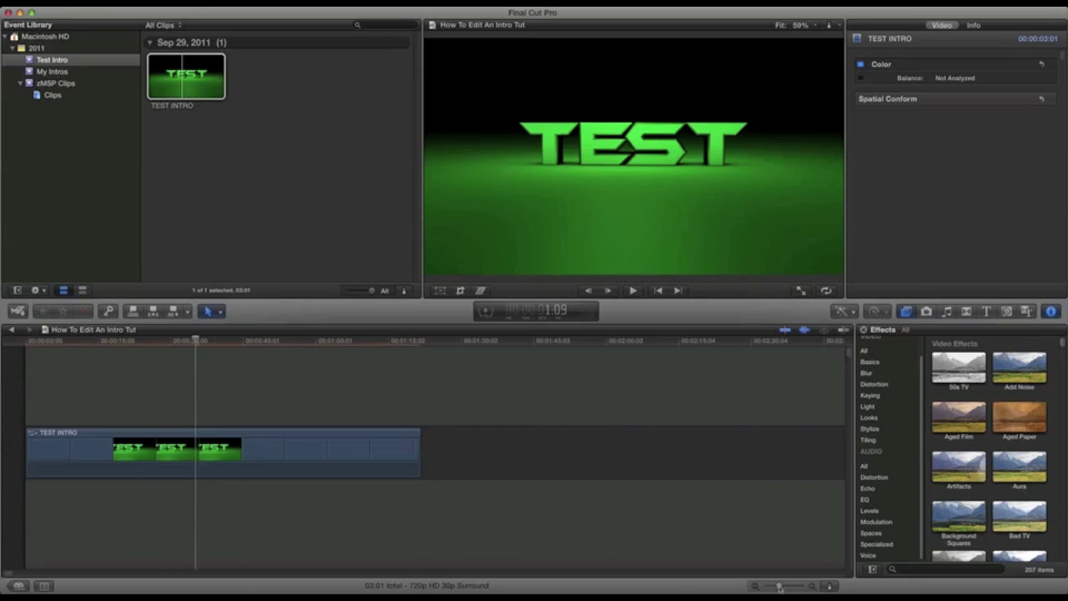
{"action": "left_click_drag", "start_coordinate": [779, 586], "coordinate": [776, 584]}
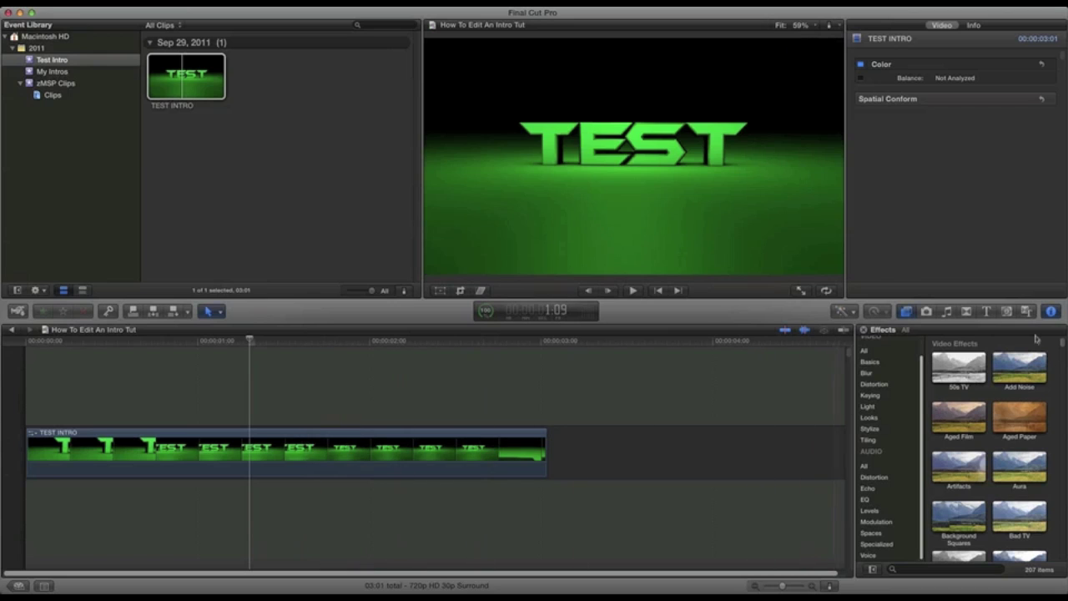
- Show the iTunes Music library in the music and sound browser and search it for "flame"
{"action": "left_click", "coordinate": [946, 311]}
{"action": "left_click", "coordinate": [934, 342]}
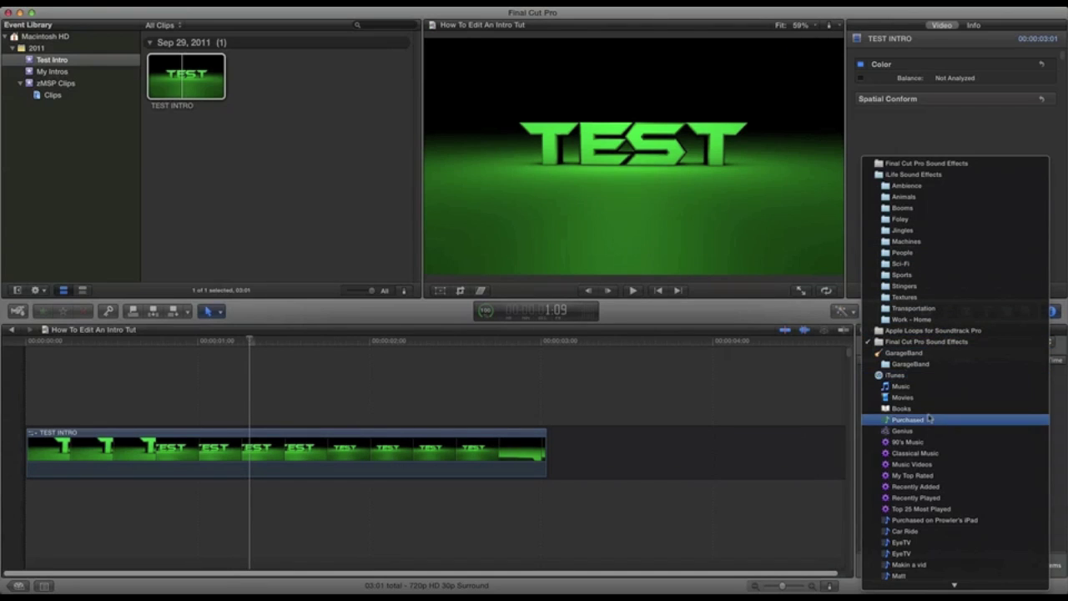
{"action": "scroll", "coordinate": [926, 555], "scroll_direction": "down", "scroll_amount": 1}
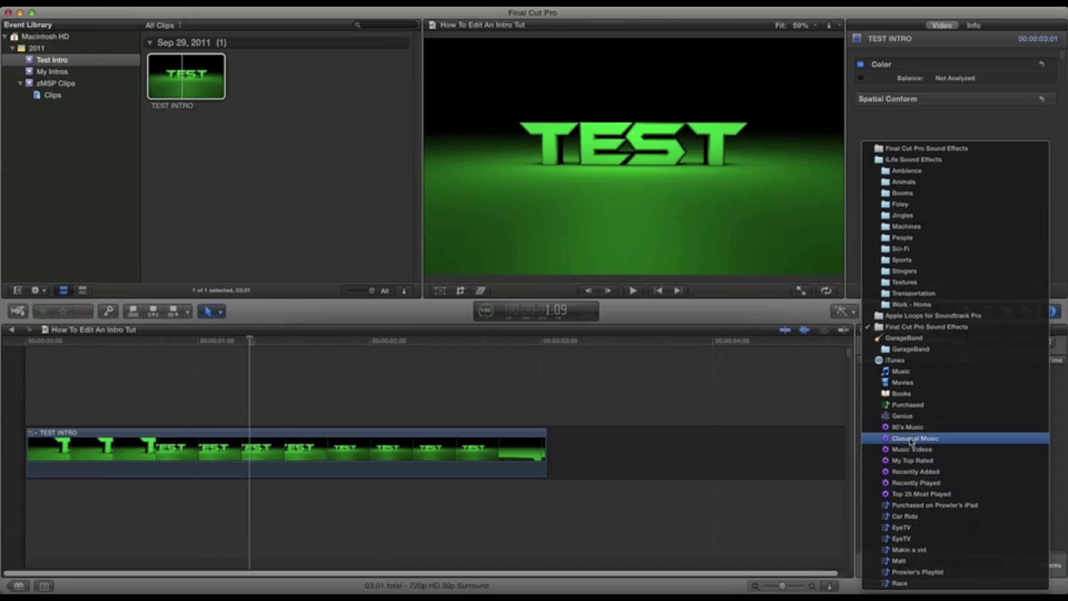
{"action": "left_click", "coordinate": [903, 375]}
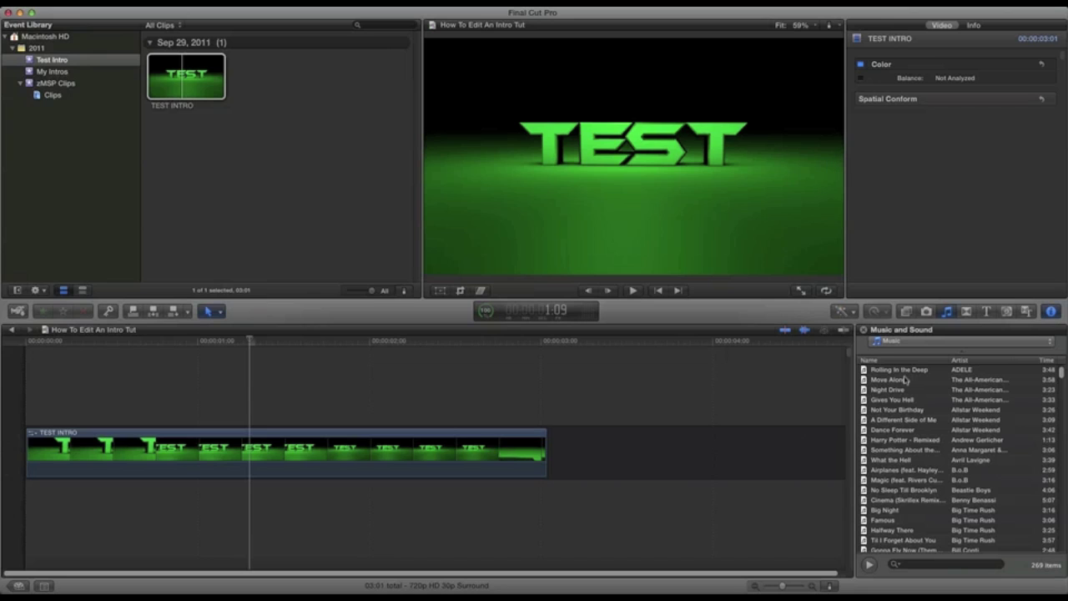
{"action": "scroll", "coordinate": [910, 375], "scroll_direction": "down", "scroll_amount": 10}
{"action": "scroll", "coordinate": [920, 364], "scroll_direction": "down", "scroll_amount": 15}
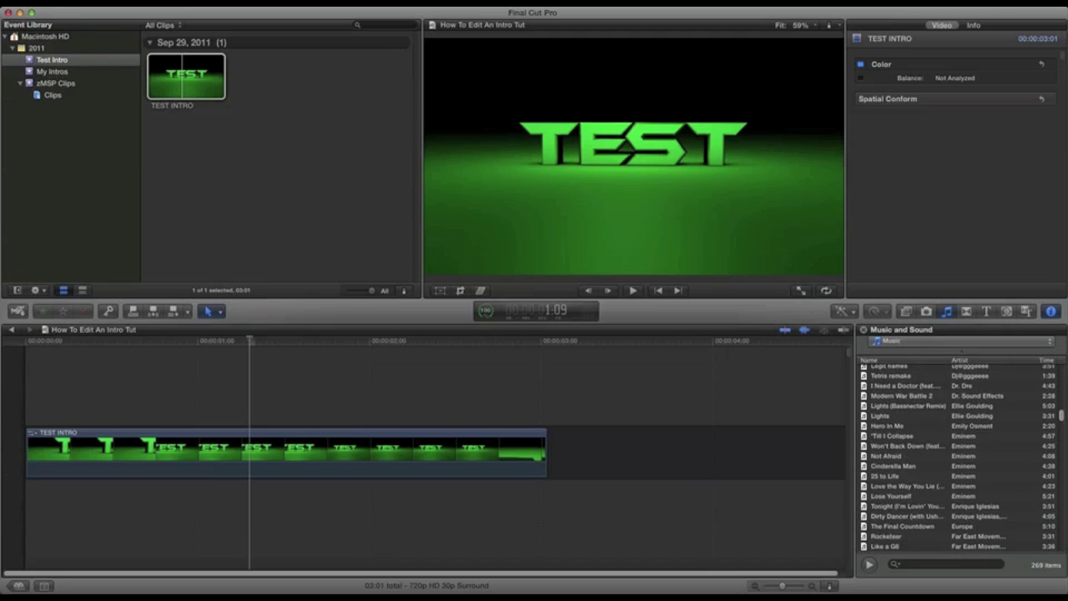
{"action": "left_click", "coordinate": [954, 565]}
{"action": "type", "text": "flame"}
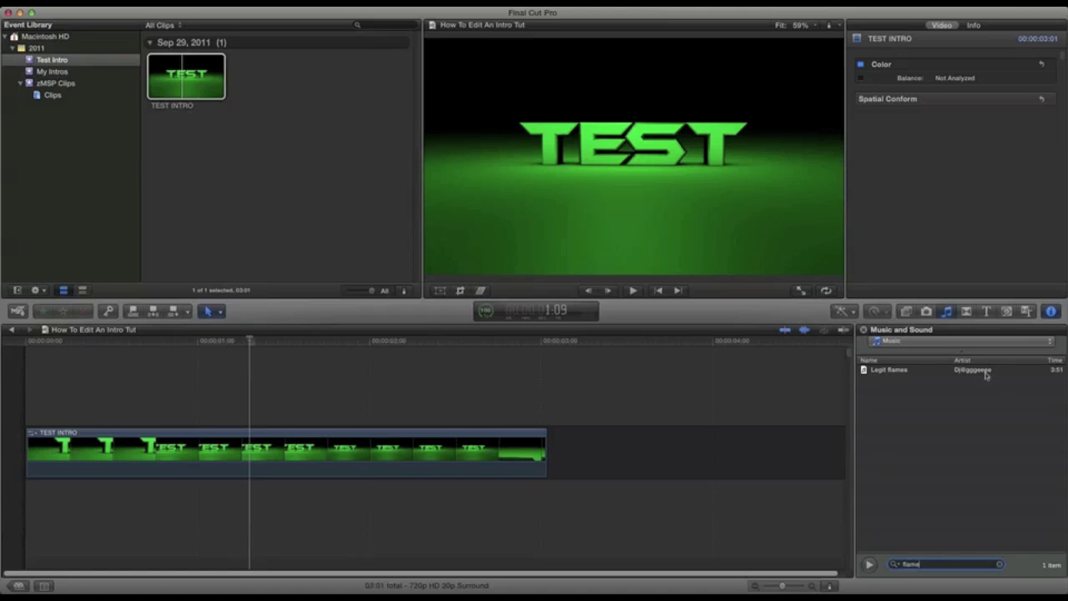
- Place the Legit flames track in the timeline as a connected audio clip beneath TEST INTRO
{"action": "left_click", "coordinate": [914, 372]}
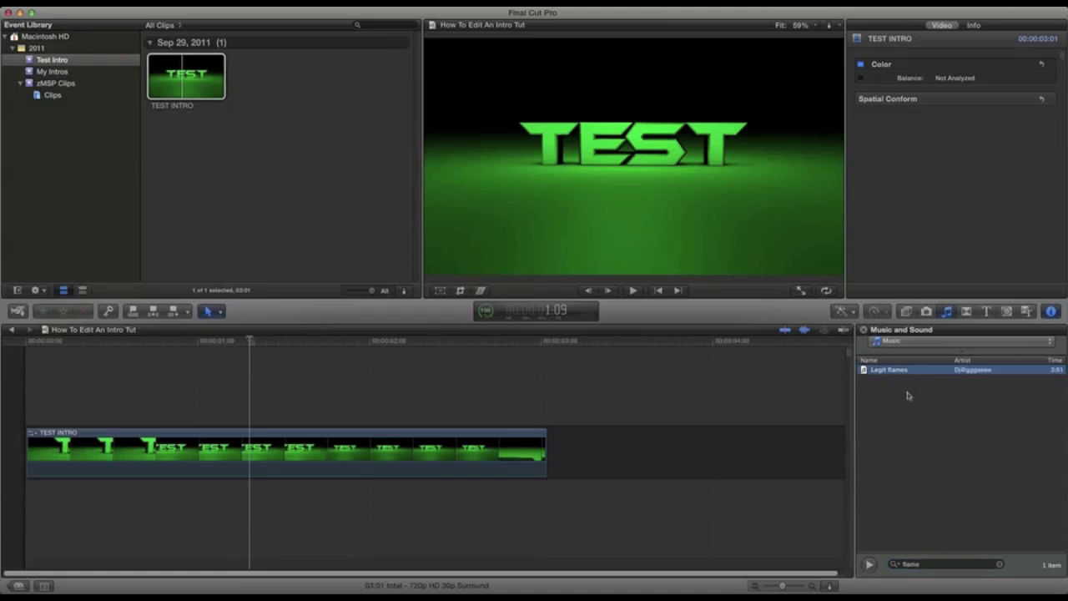
{"action": "left_click_drag", "start_coordinate": [893, 372], "coordinate": [24, 497]}
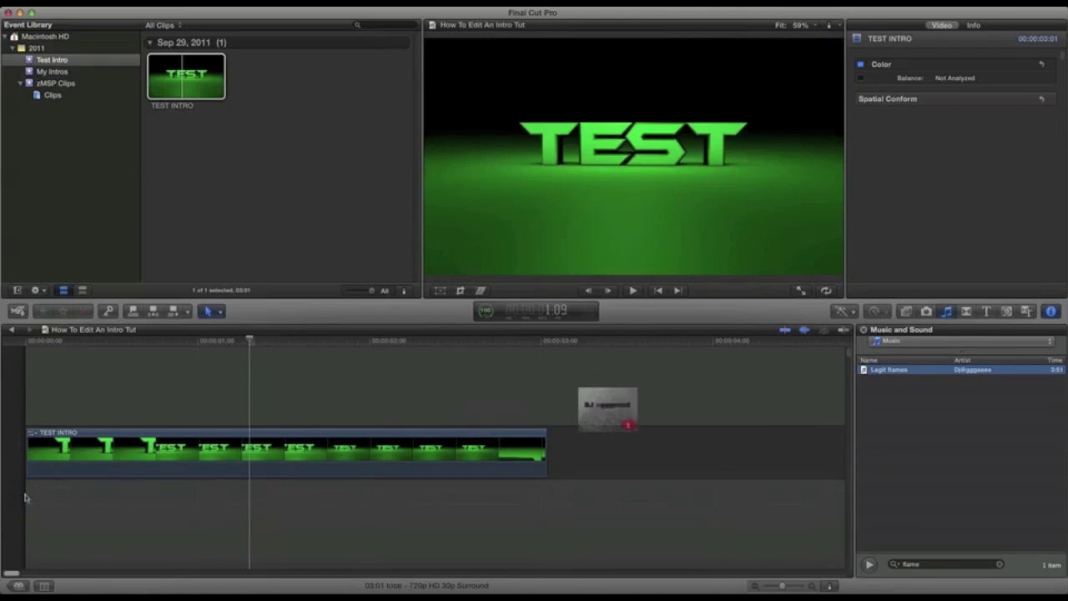
{"action": "left_click_drag", "start_coordinate": [538, 459], "coordinate": [819, 399]}
{"action": "left_click_drag", "start_coordinate": [867, 371], "coordinate": [175, 530]}
- Try to move the Legit flames track earlier under TEST INTRO, undo the move and start playback
{"action": "left_click_drag", "start_coordinate": [200, 492], "coordinate": [69, 484]}
{"action": "key", "text": "super+z"}
{"action": "key", "text": "space"}
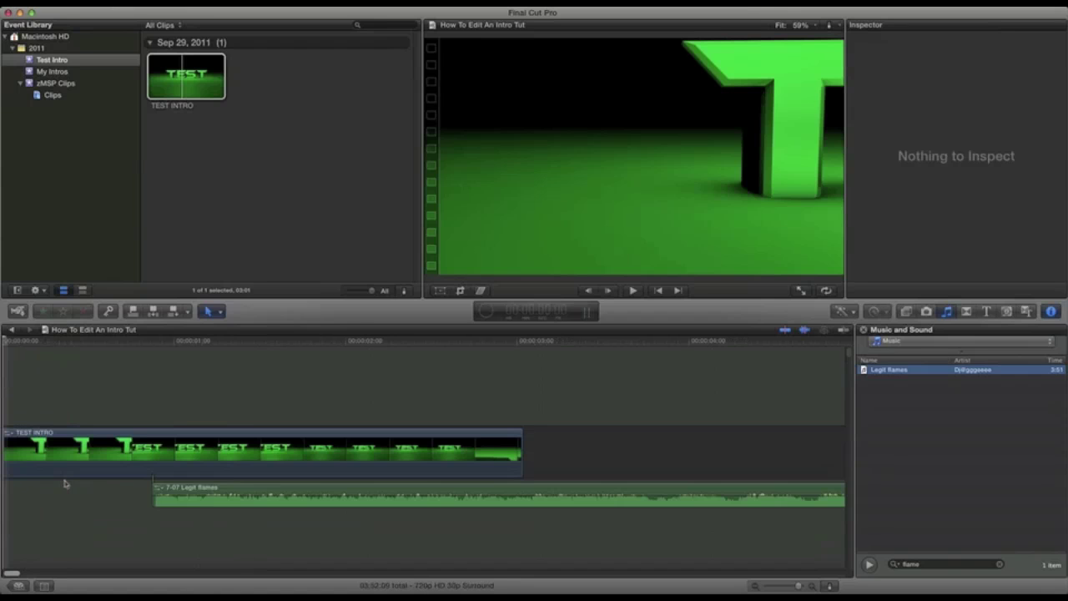
- Delete the Legit flames track from the timeline and search the music library for "dj"
{"action": "left_click", "coordinate": [190, 498]}
{"action": "key", "text": "Delete"}
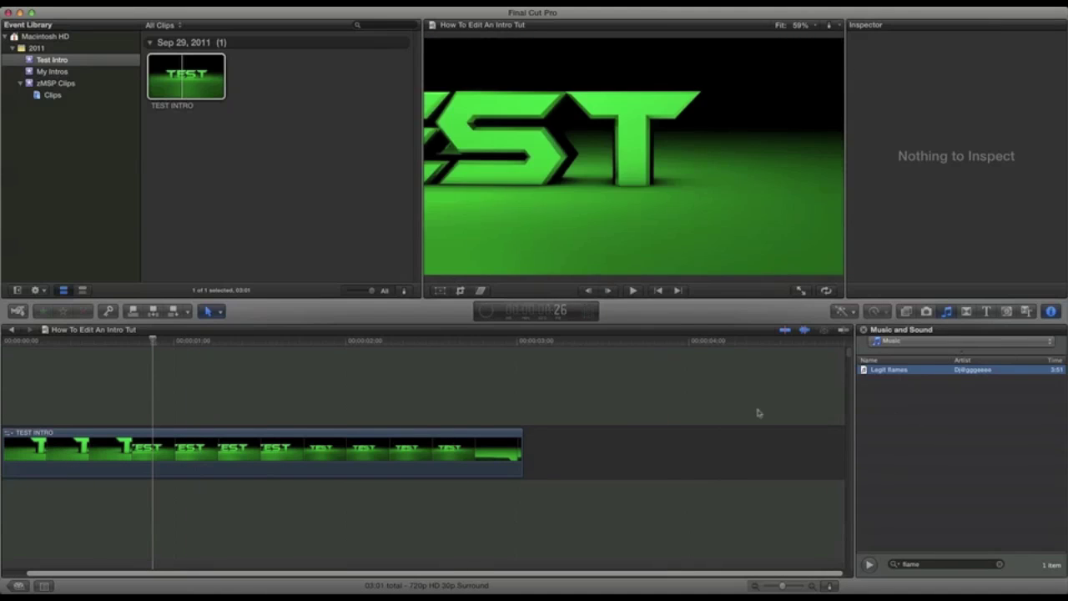
{"action": "left_click", "coordinate": [931, 531]}
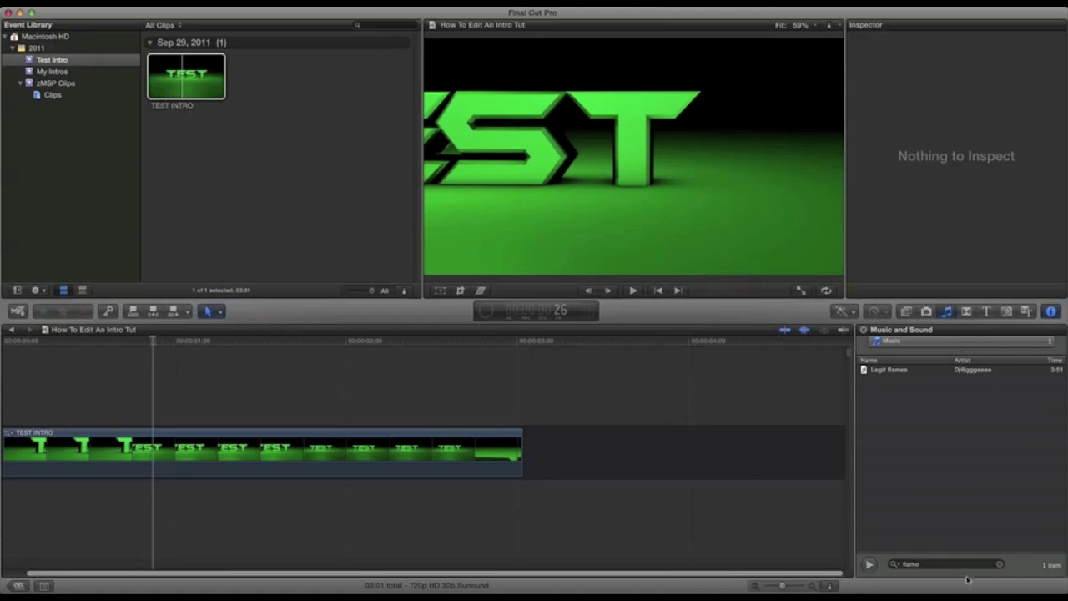
{"action": "left_click", "coordinate": [938, 564]}
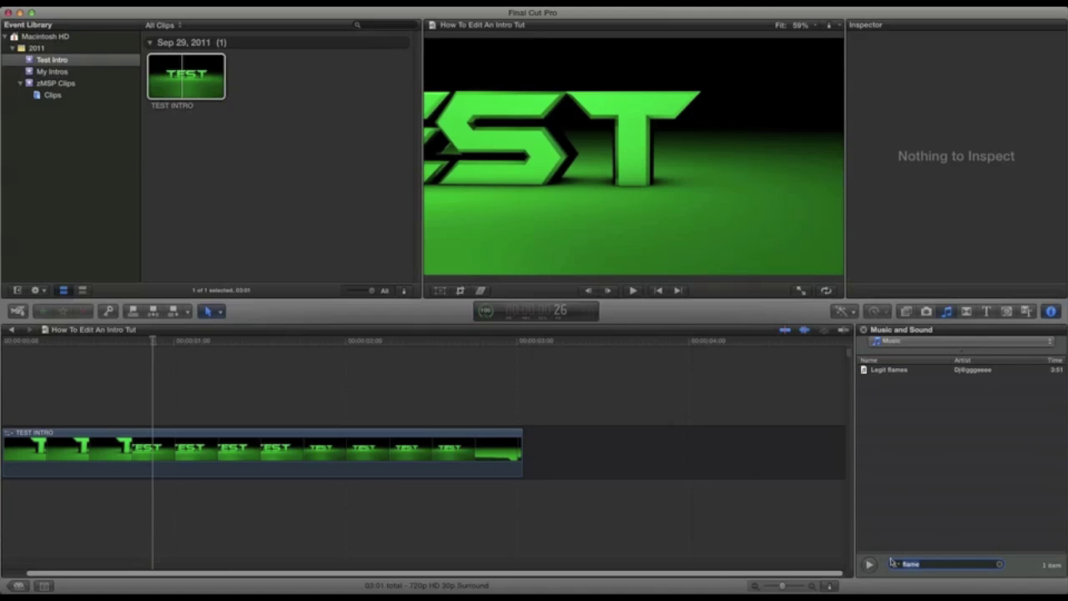
{"action": "key", "text": "BackSpace"}
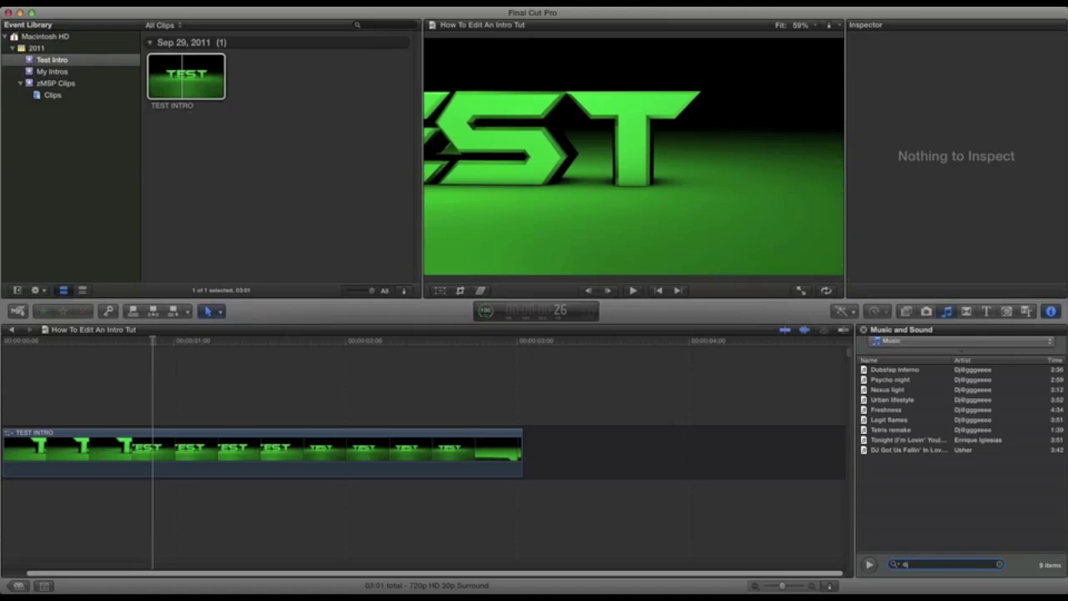
- Preview the Psycho night track and try to place it under the start of TEST INTRO
{"action": "left_click", "coordinate": [898, 380]}
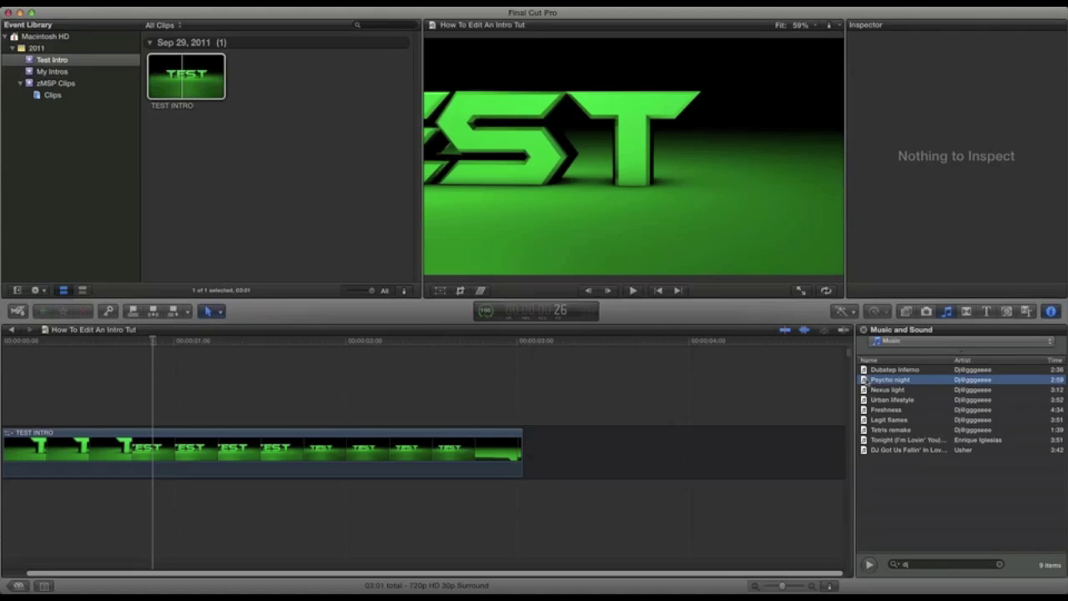
{"action": "key", "text": "space"}
{"action": "key", "text": "space"}
{"action": "left_click_drag", "start_coordinate": [895, 385], "coordinate": [24, 508]}
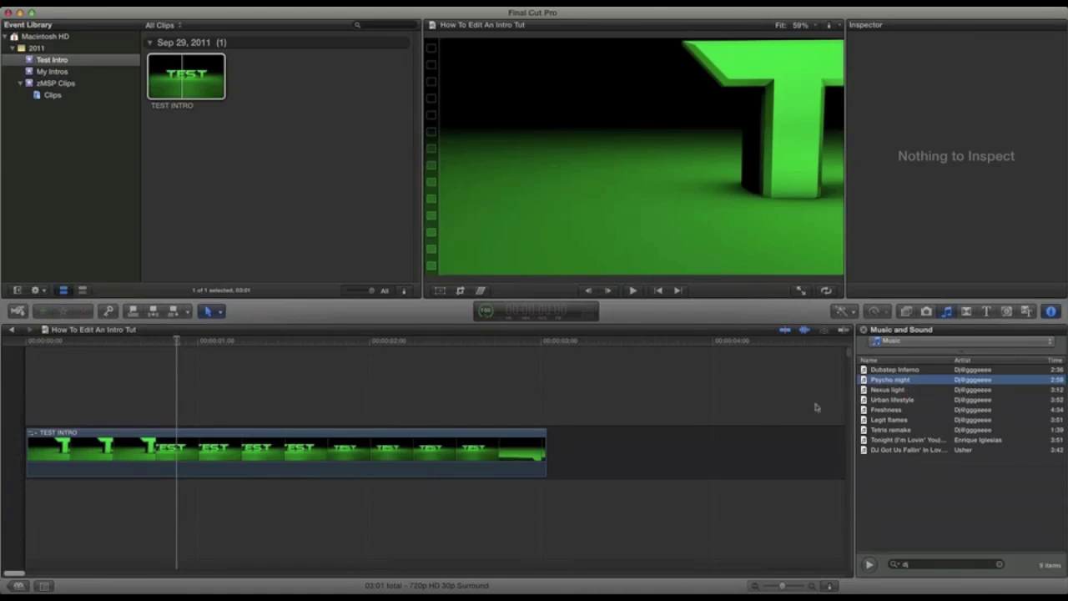
- Place Nexus light beneath TEST INTRO, replace it with Psycho night aligned to the intro's start, and play back the timeline
{"action": "left_click_drag", "start_coordinate": [874, 389], "coordinate": [273, 518]}
{"action": "left_click", "coordinate": [273, 518]}
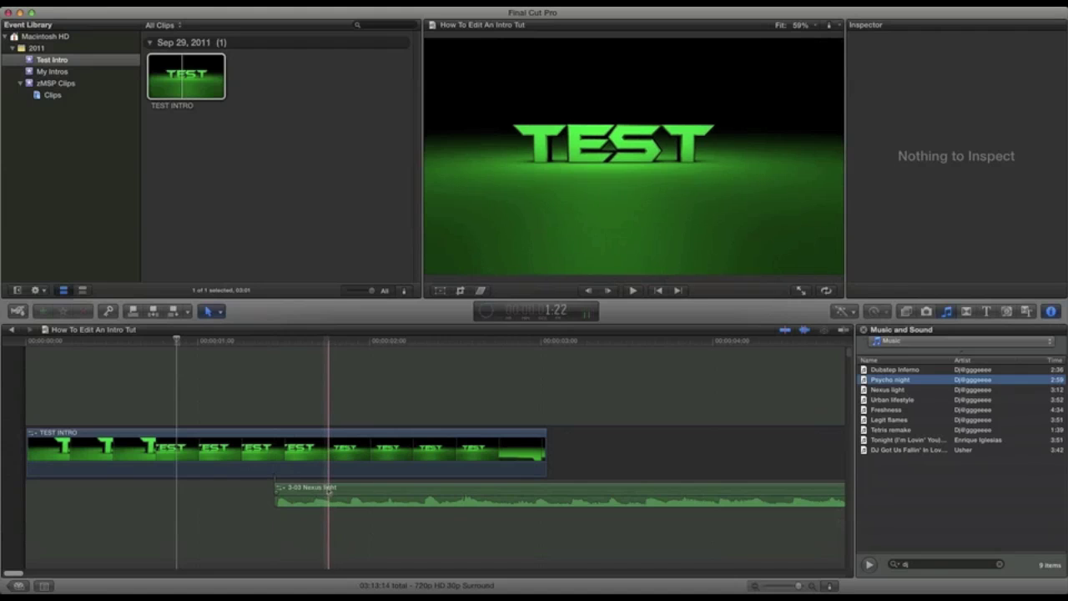
{"action": "left_click_drag", "start_coordinate": [328, 490], "coordinate": [69, 492]}
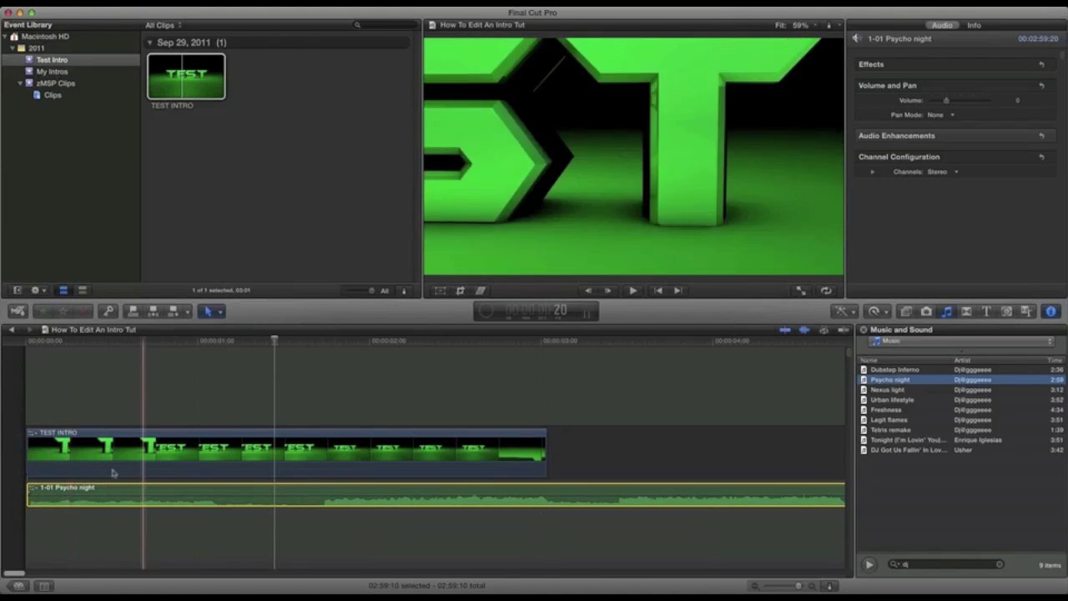
{"action": "key", "text": "space"}
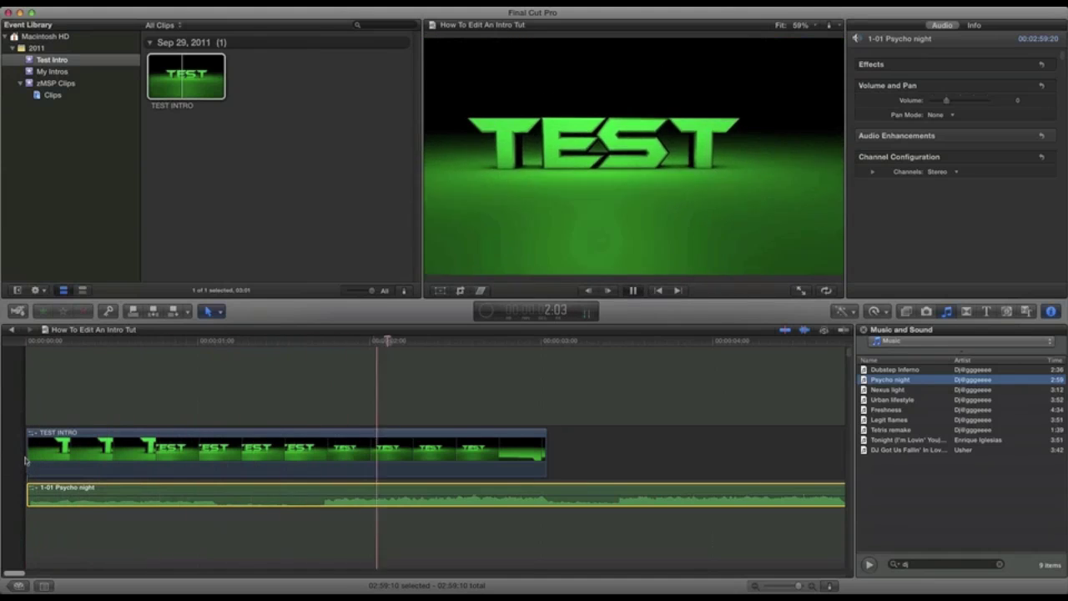
{"action": "key", "text": "space"}
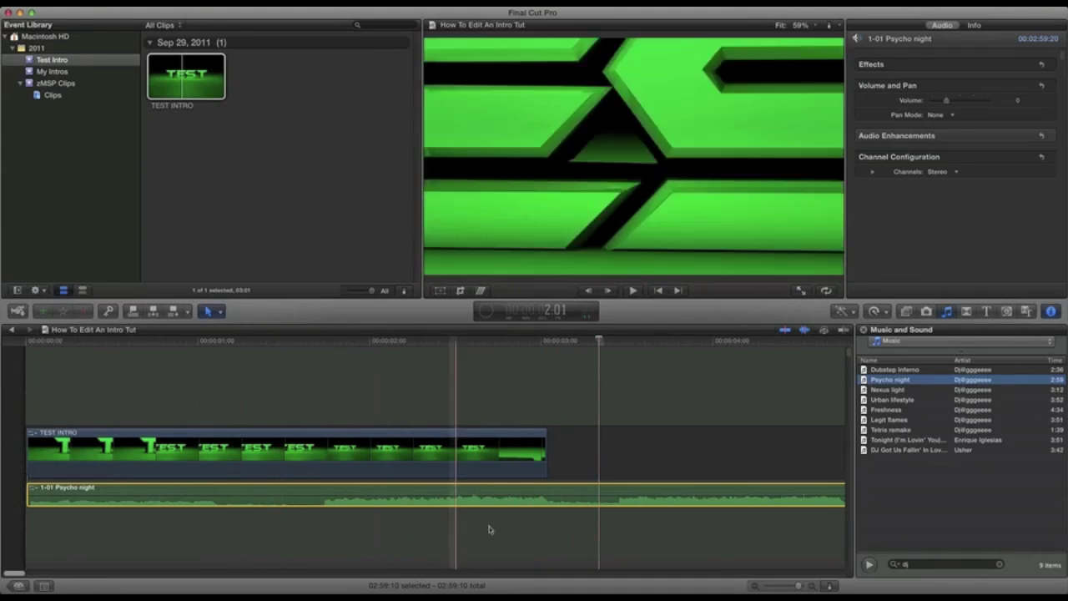
- Cut the Psycho night track at the end of TEST INTRO and delete the excess audio beyond the cut
{"action": "key", "text": "r"}
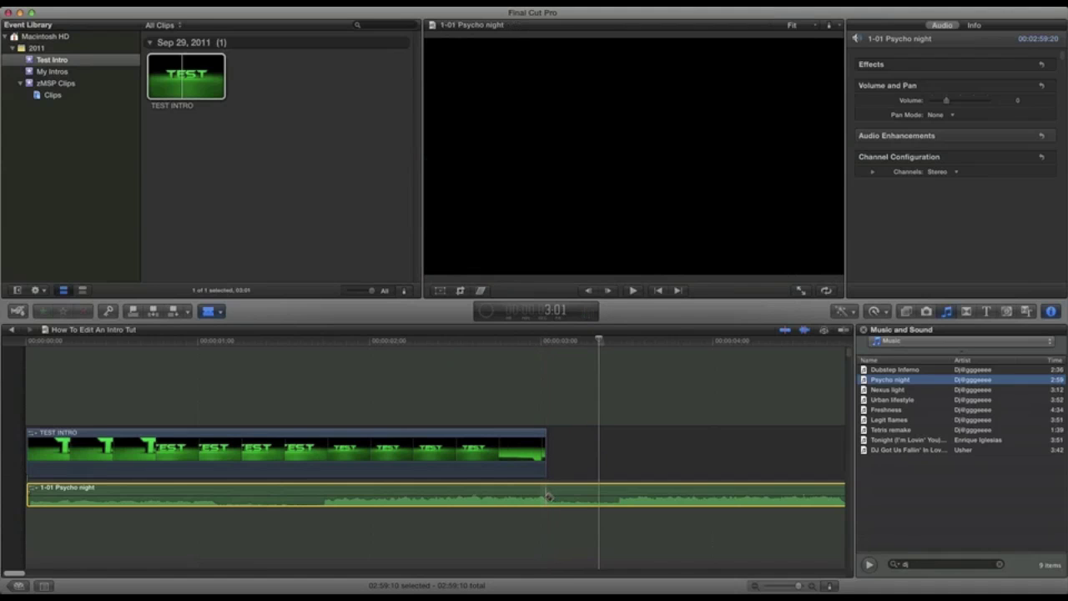
{"action": "left_click", "coordinate": [548, 496]}
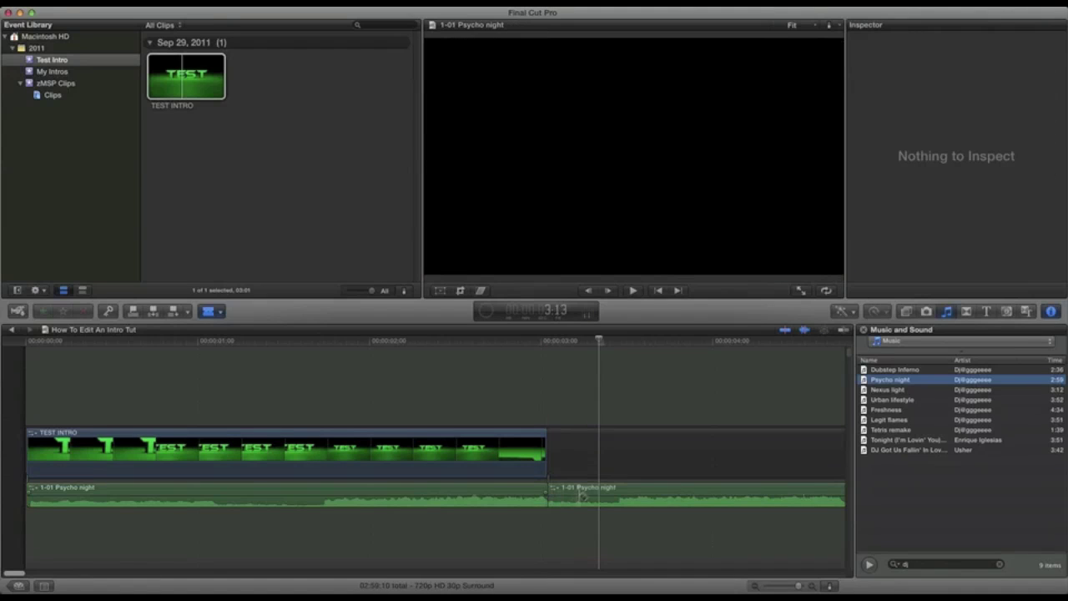
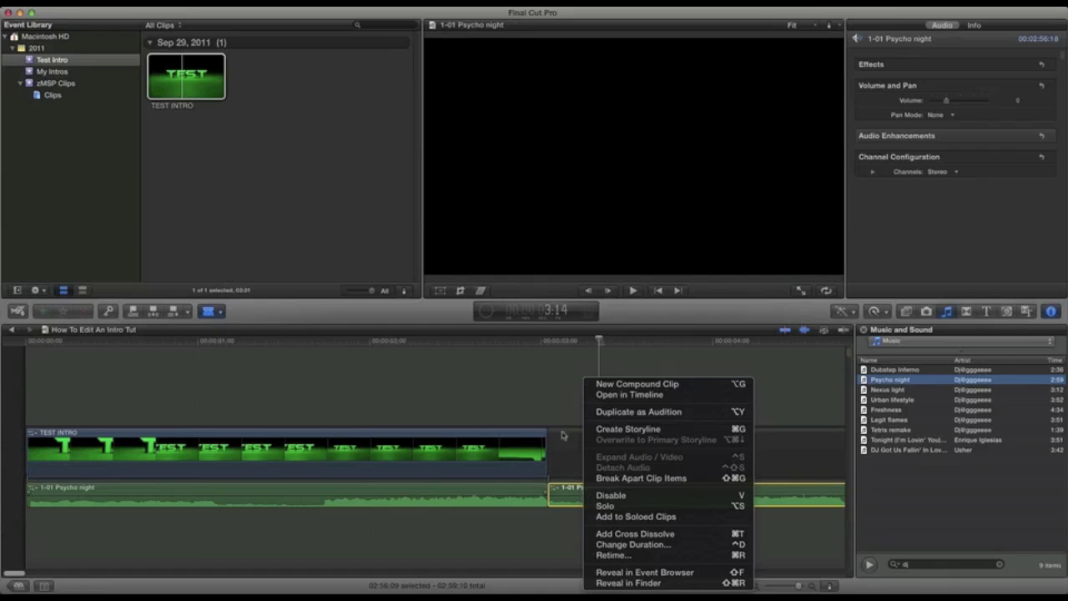
{"action": "left_click", "coordinate": [593, 494]}
{"action": "key", "text": "Delete"}
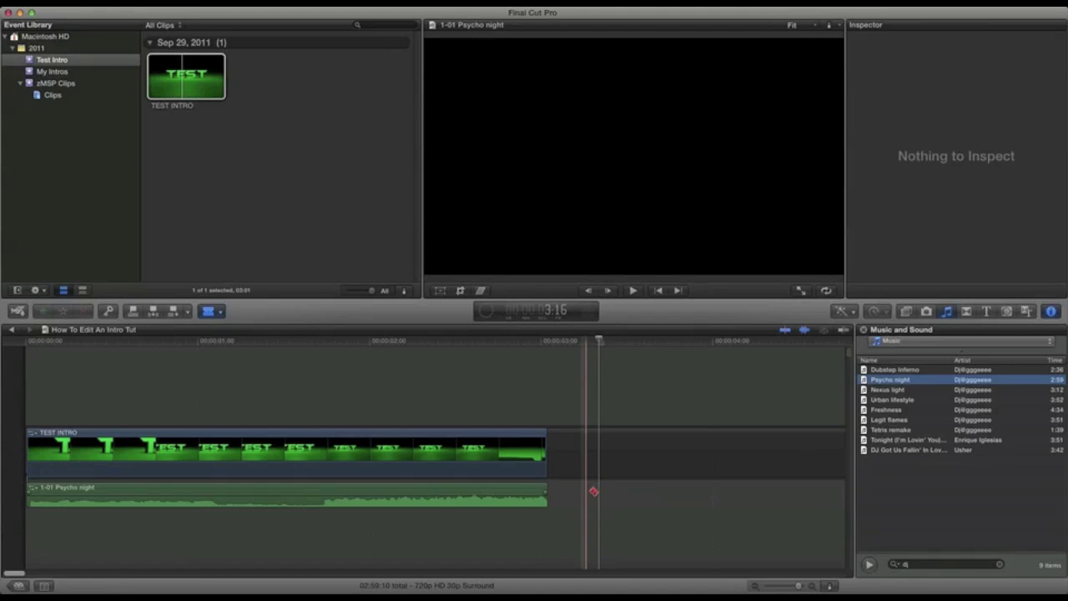
- Lower the Psycho night track's volume to -11 dB and play the intro from the start to check the level
{"action": "left_click_drag", "start_coordinate": [380, 350], "coordinate": [50, 352]}
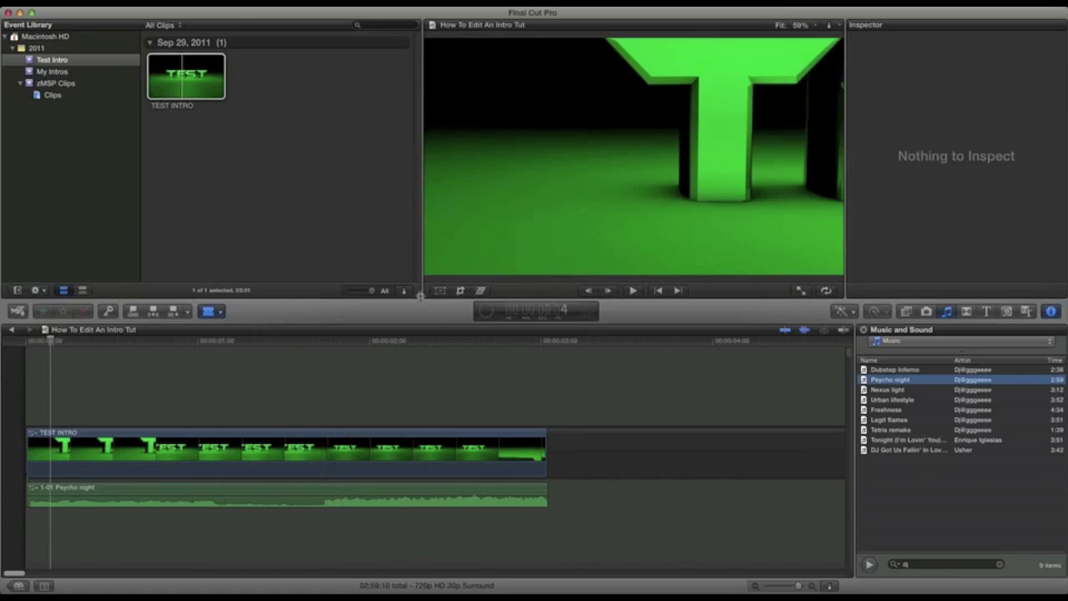
{"action": "left_click_drag", "start_coordinate": [370, 494], "coordinate": [369, 499]}
{"action": "left_click", "coordinate": [23, 420]}
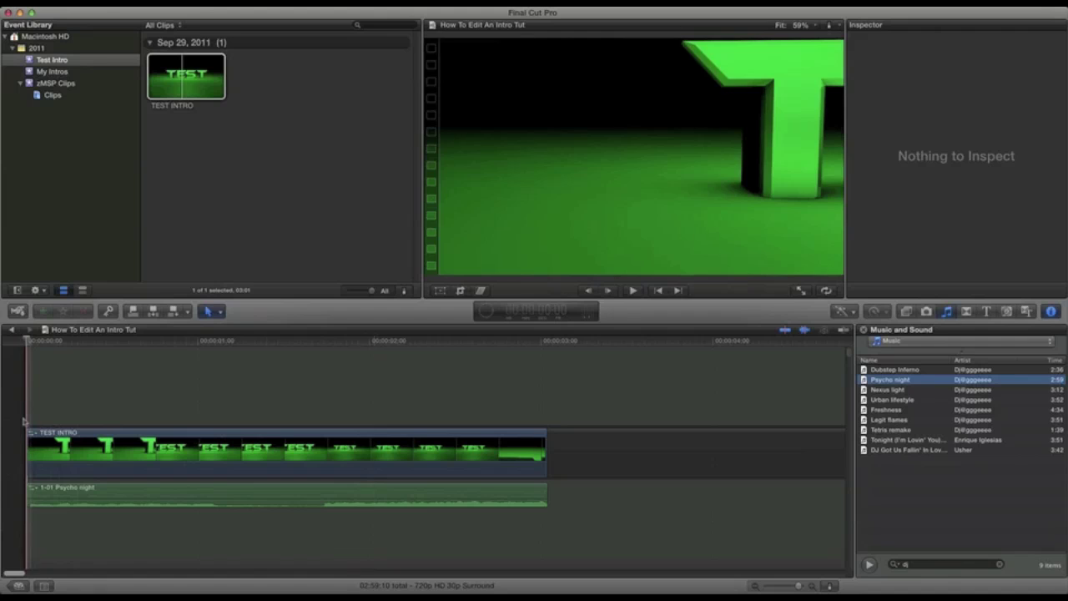
{"action": "key", "text": "space"}
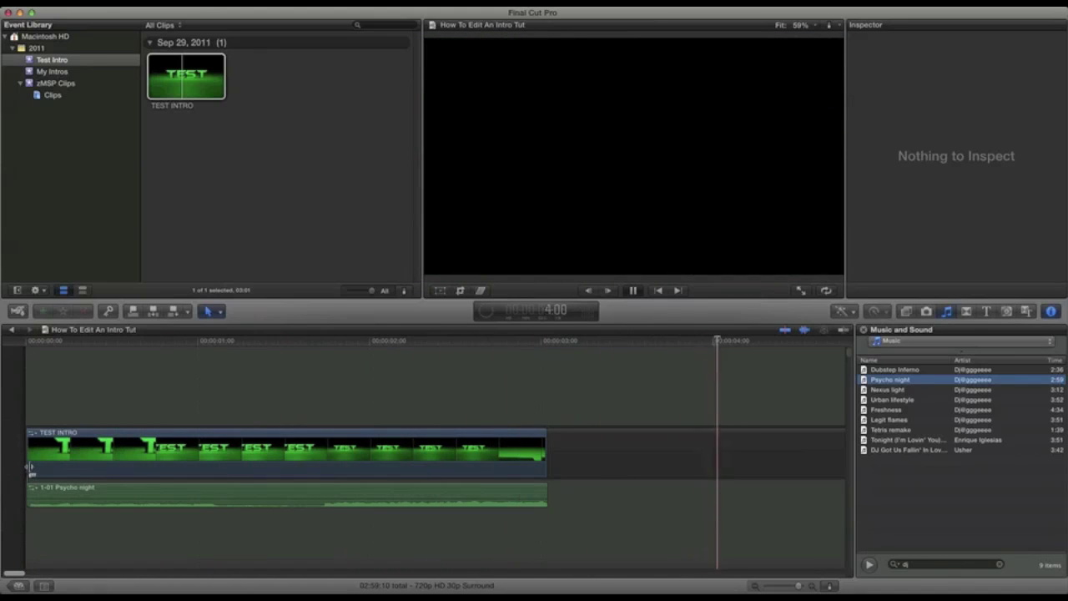
{"action": "key", "text": "space"}
{"action": "scroll", "coordinate": [30, 469], "scroll_direction": "right", "scroll_amount": 2}
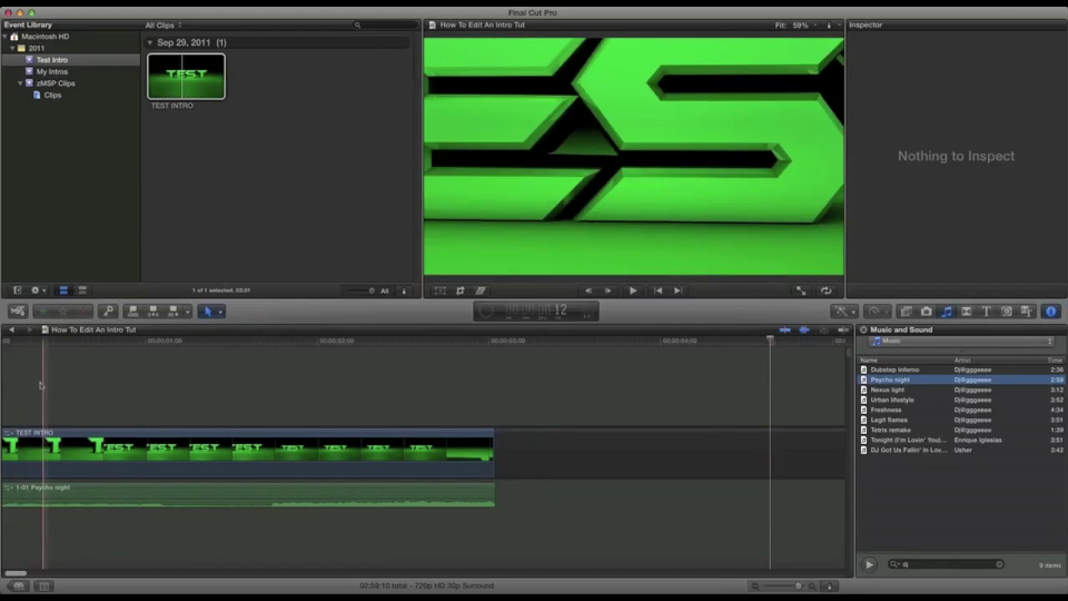
{"action": "scroll", "coordinate": [92, 426], "scroll_direction": "left", "scroll_amount": 2}
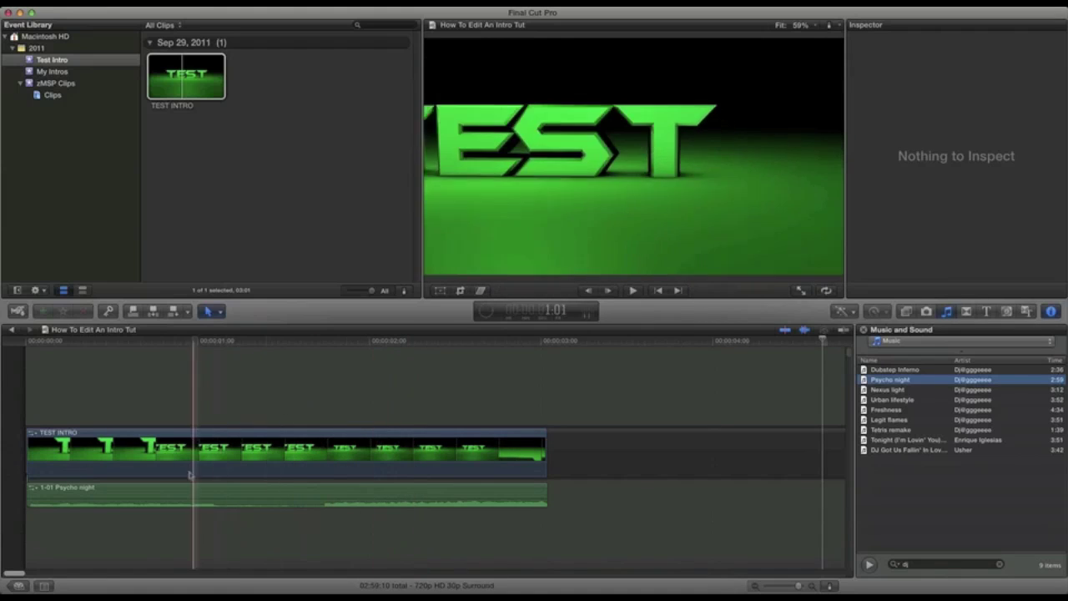
- Disable the Psycho night audio clip in the timeline and deselect it
{"action": "left_click", "coordinate": [209, 492]}
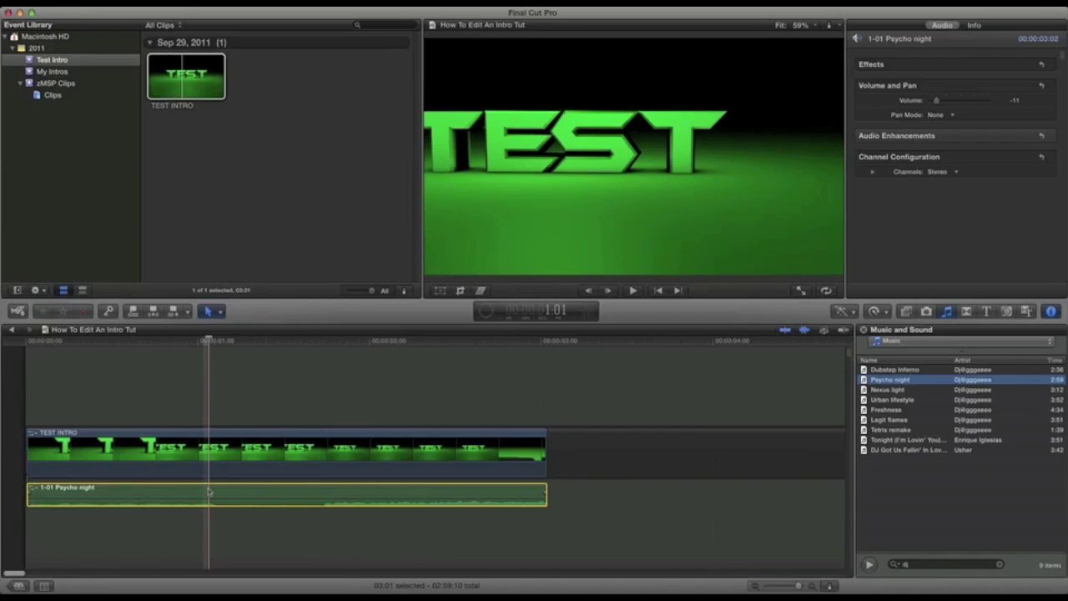
{"action": "mouse_move", "coordinate": [204, 498]}
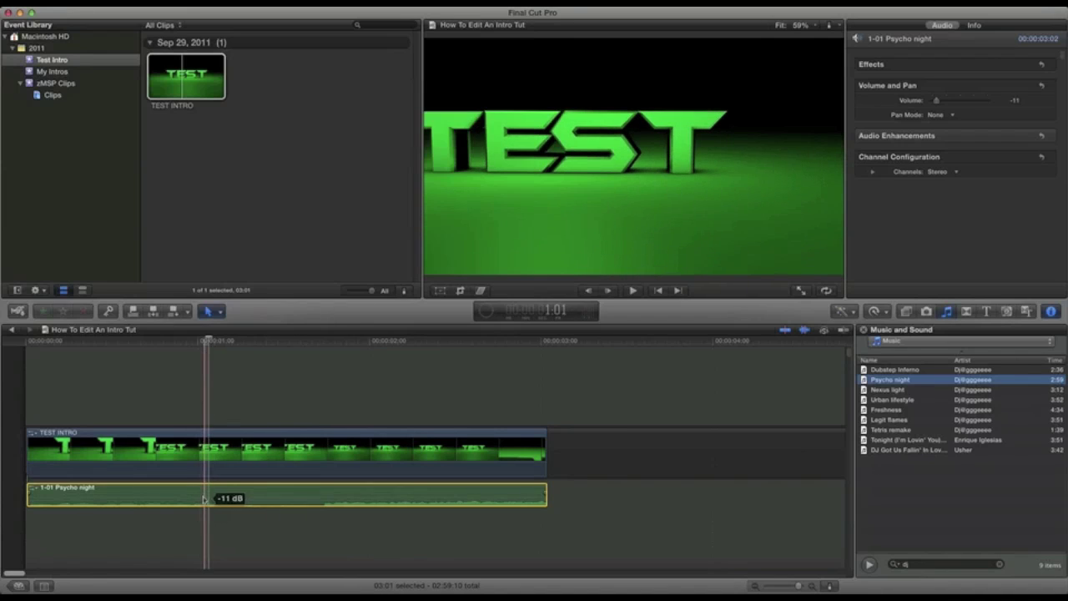
{"action": "left_click_drag", "start_coordinate": [204, 499], "coordinate": [205, 502]}
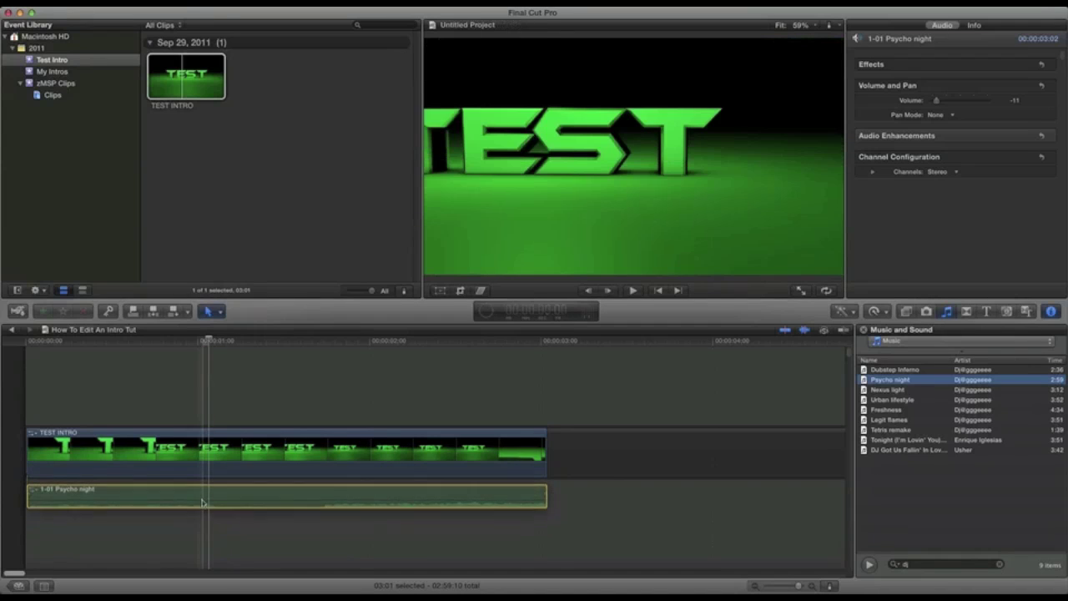
{"action": "right_click", "coordinate": [198, 495]}
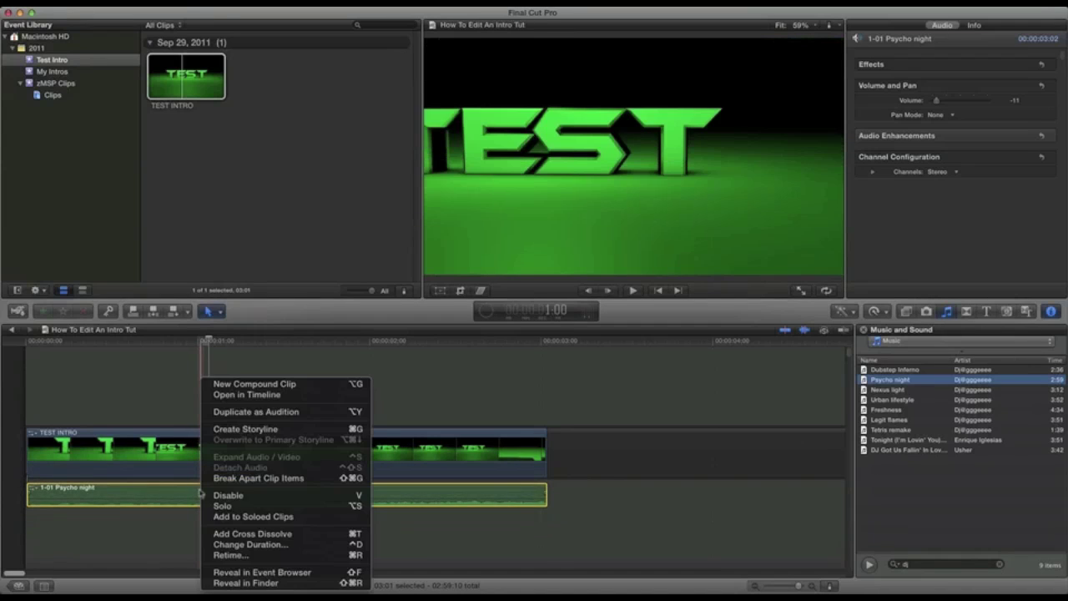
{"action": "left_click", "coordinate": [260, 495]}
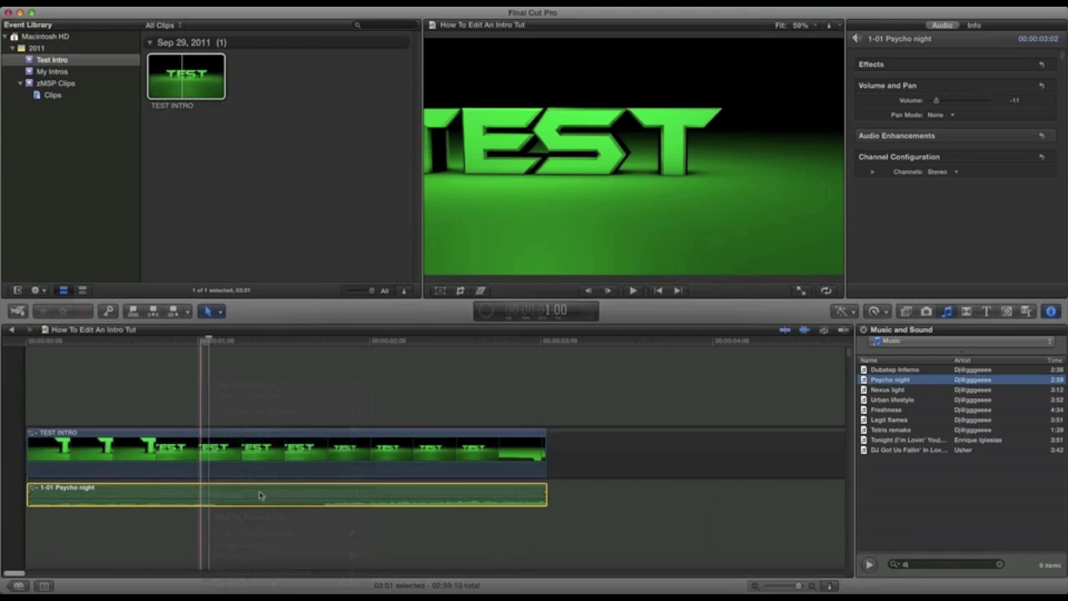
{"action": "key", "text": "space"}
{"action": "key", "text": "space"}
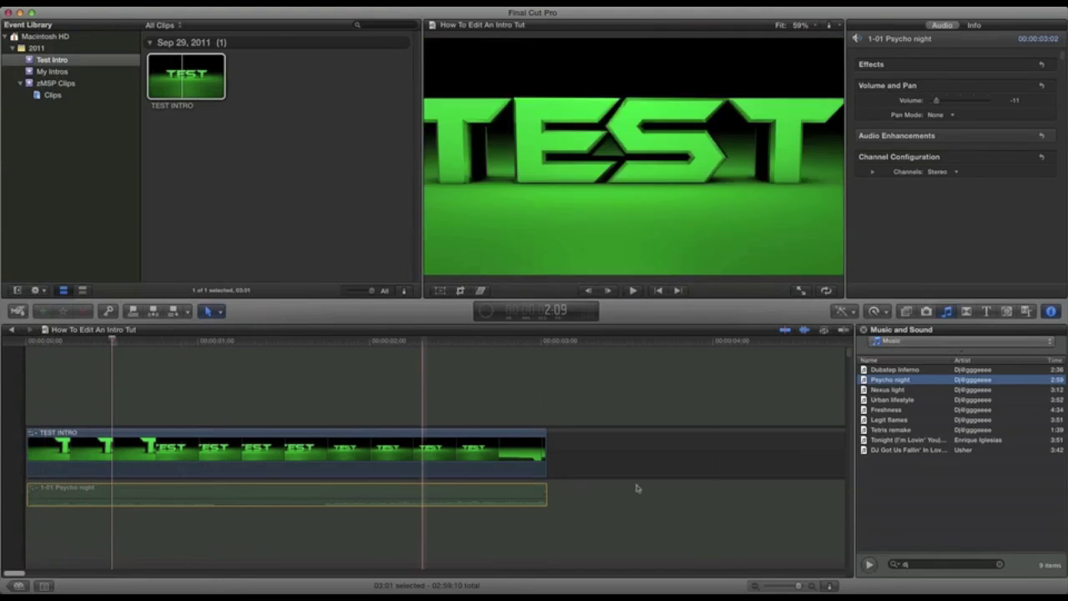
{"action": "left_click", "coordinate": [664, 500]}
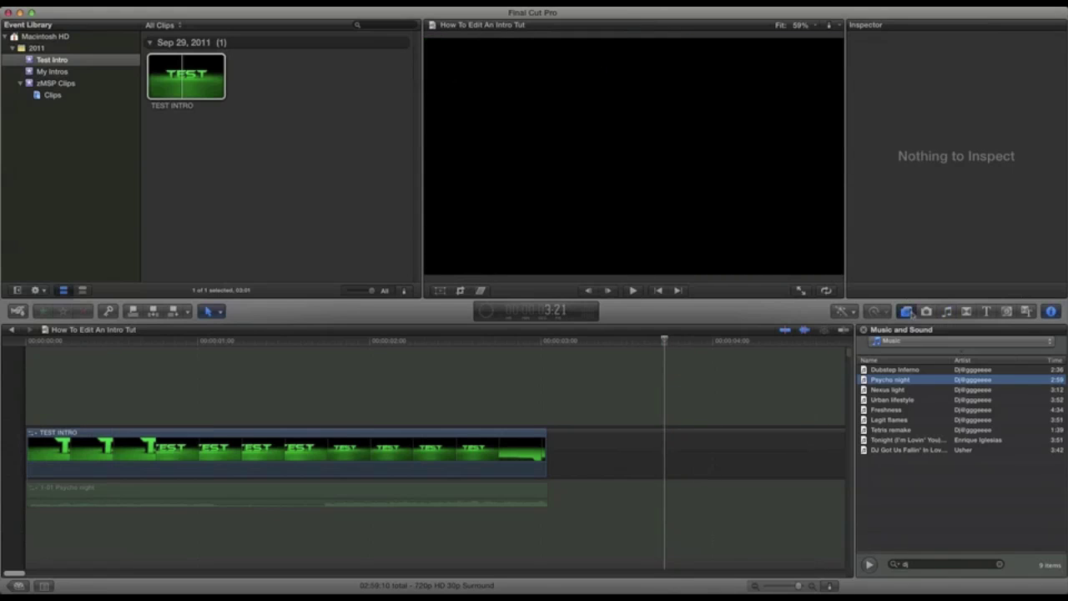
- Show the effects browser and search all video and audio effects for "intro"
{"action": "left_click", "coordinate": [908, 312]}
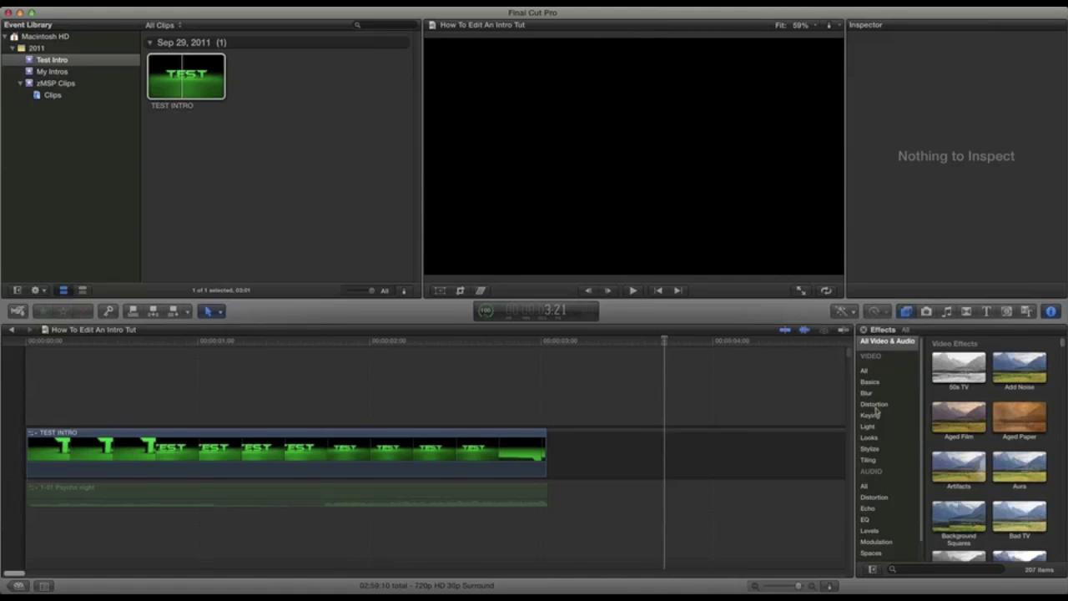
{"action": "left_click", "coordinate": [921, 569]}
{"action": "type", "text": "intro"}
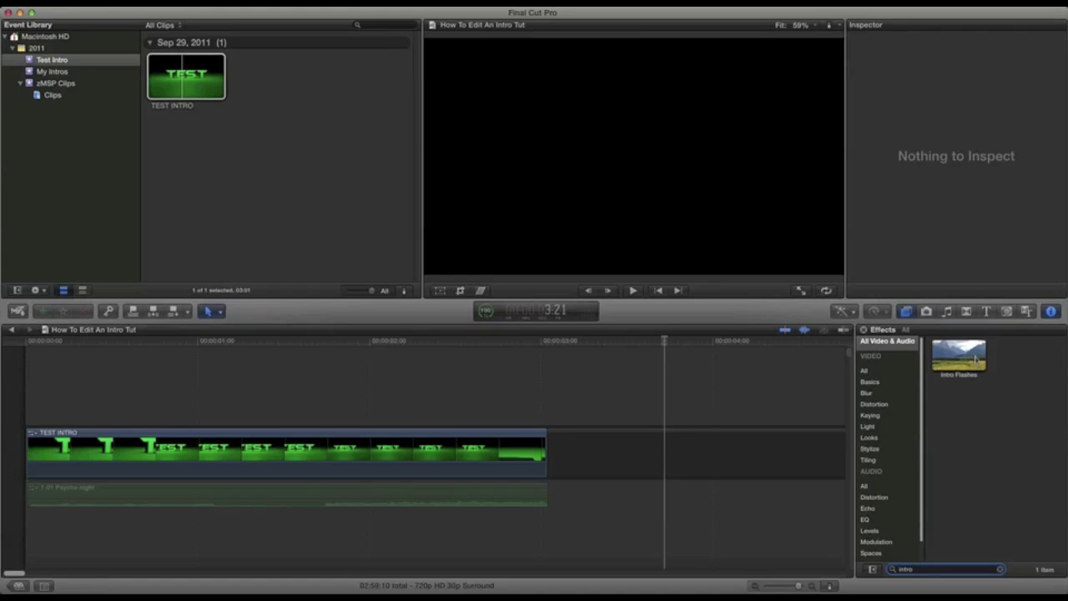
- Split the TEST INTRO clip at about frame 18 with the Blade tool to separate its opening section
{"action": "left_click", "coordinate": [717, 325]}
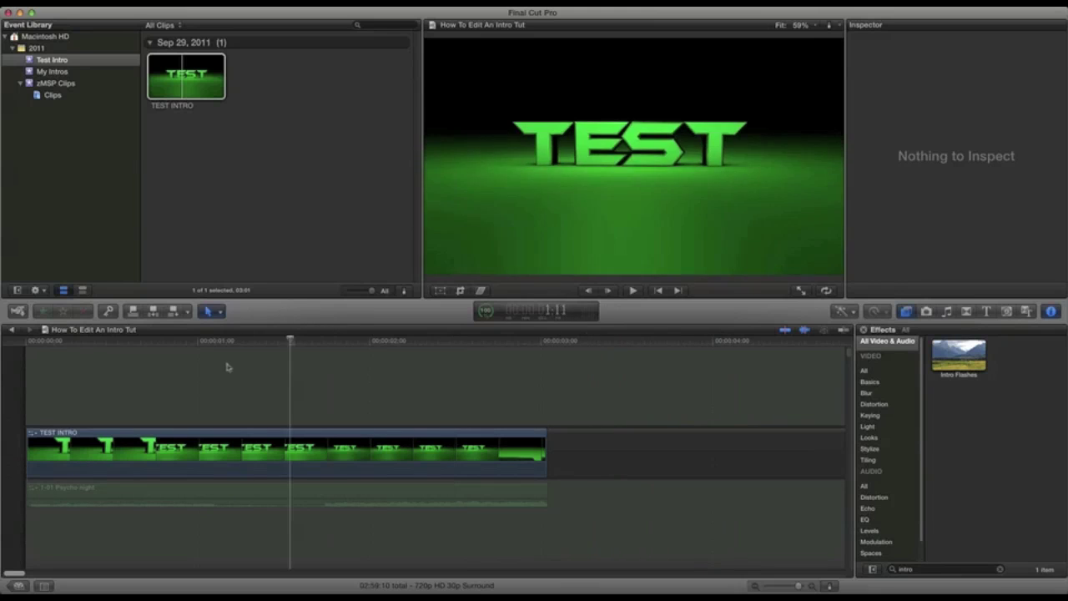
{"action": "left_click", "coordinate": [57, 387]}
{"action": "left_click", "coordinate": [45, 387]}
{"action": "left_click_drag", "start_coordinate": [48, 349], "coordinate": [19, 347]}
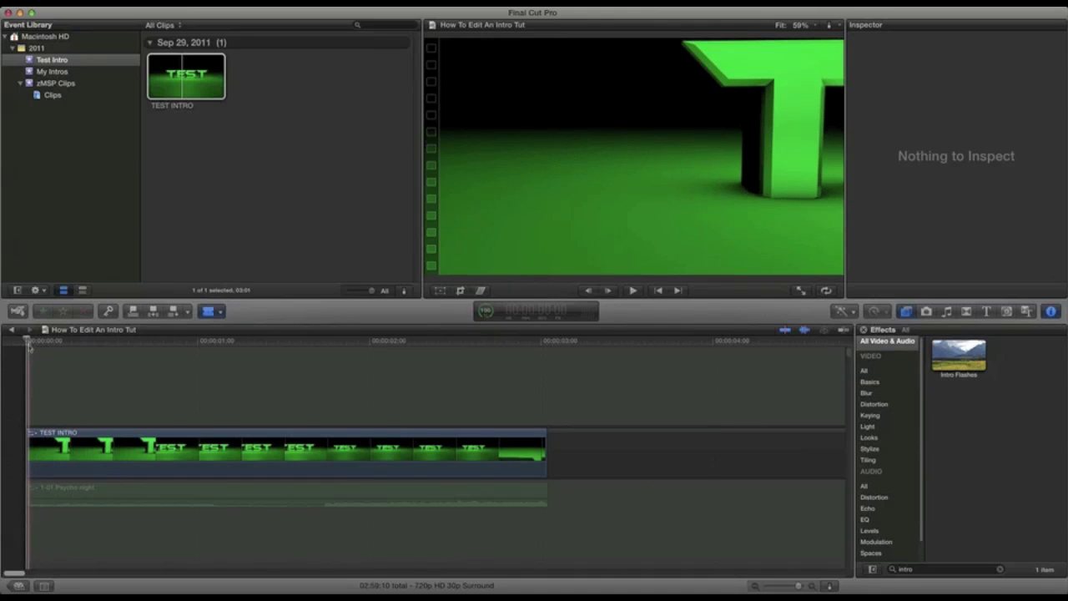
{"action": "left_click", "coordinate": [34, 344]}
{"action": "left_click_drag", "start_coordinate": [29, 342], "coordinate": [133, 342]}
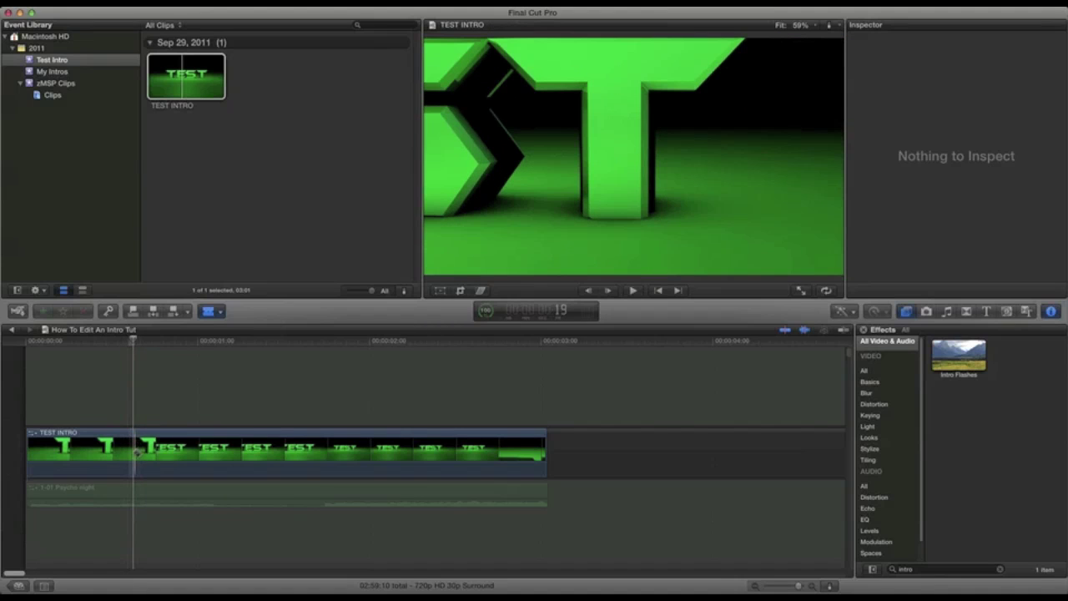
{"action": "scroll", "coordinate": [763, 367], "scroll_direction": "right", "scroll_amount": 2}
- Apply the Intro Flashes effect to the first TEST INTRO segment and play the timeline from the start
{"action": "left_click_drag", "start_coordinate": [962, 357], "coordinate": [86, 448]}
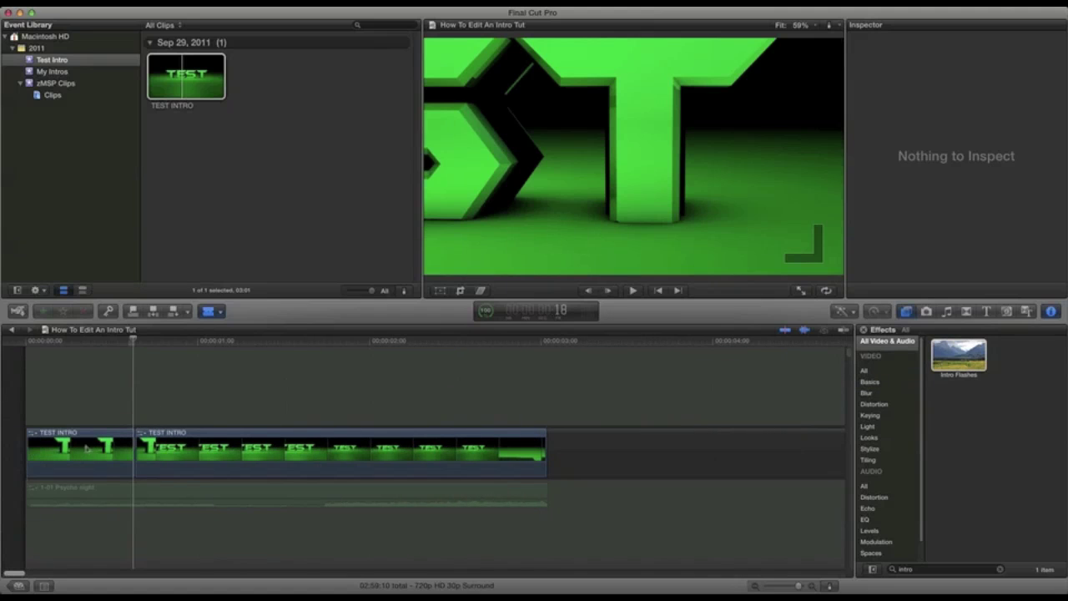
{"action": "left_click_drag", "start_coordinate": [960, 365], "coordinate": [113, 442]}
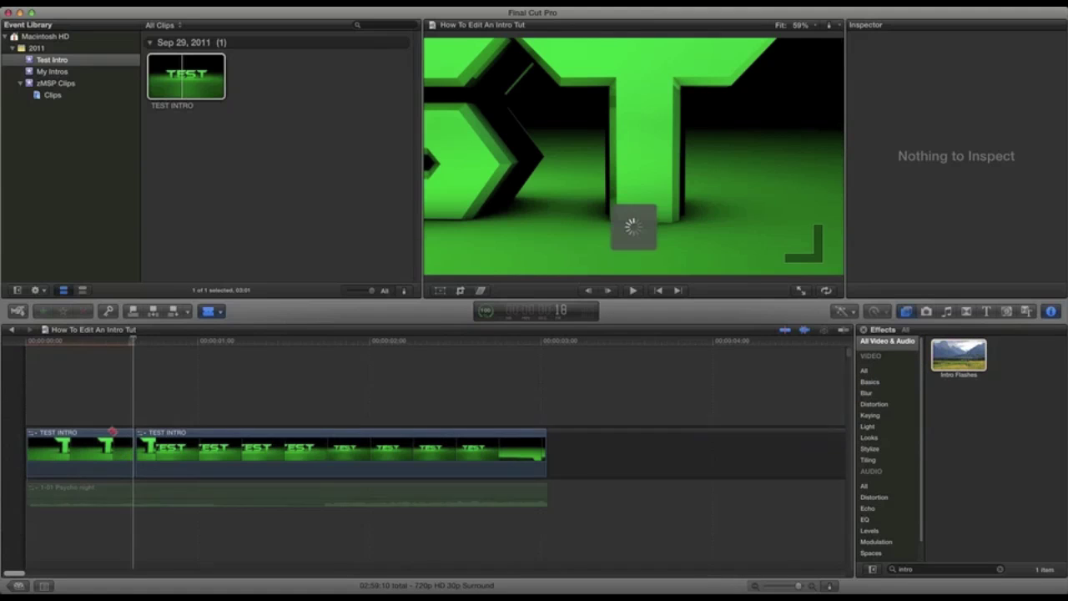
{"action": "left_click_drag", "start_coordinate": [65, 341], "coordinate": [2, 341]}
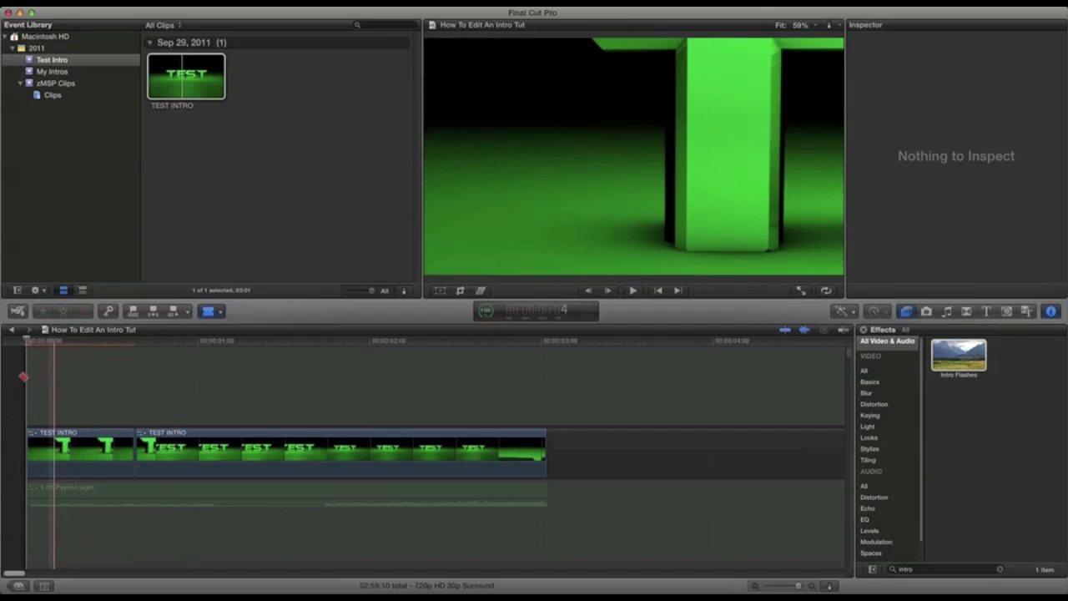
{"action": "left_click", "coordinate": [28, 381]}
{"action": "key", "text": "space"}
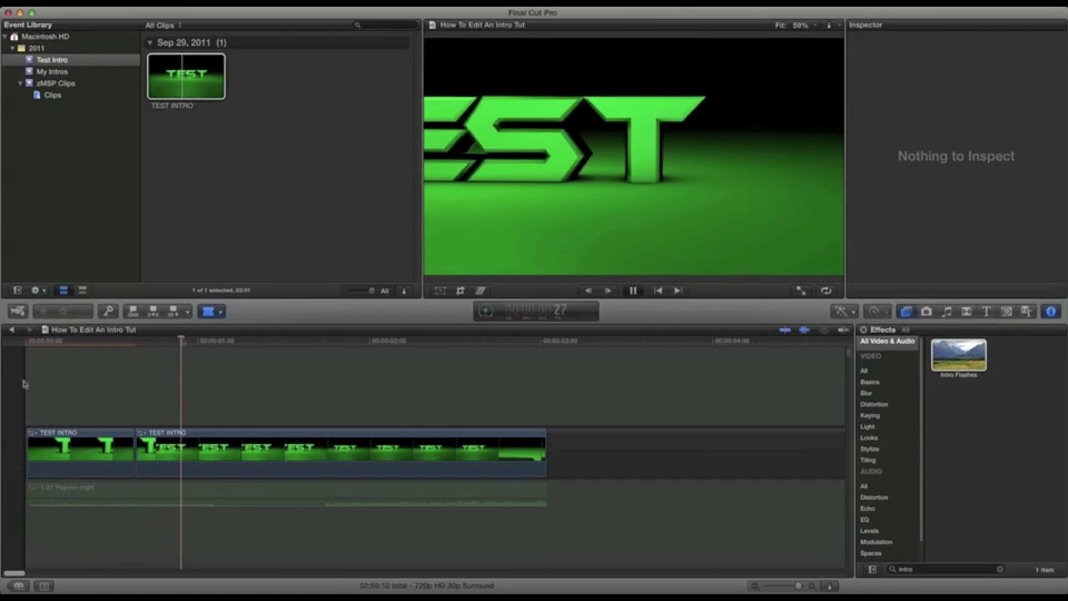
- Play the timeline from the start to review the Intro Flashes effect on the opening segment
{"action": "key", "text": "space"}
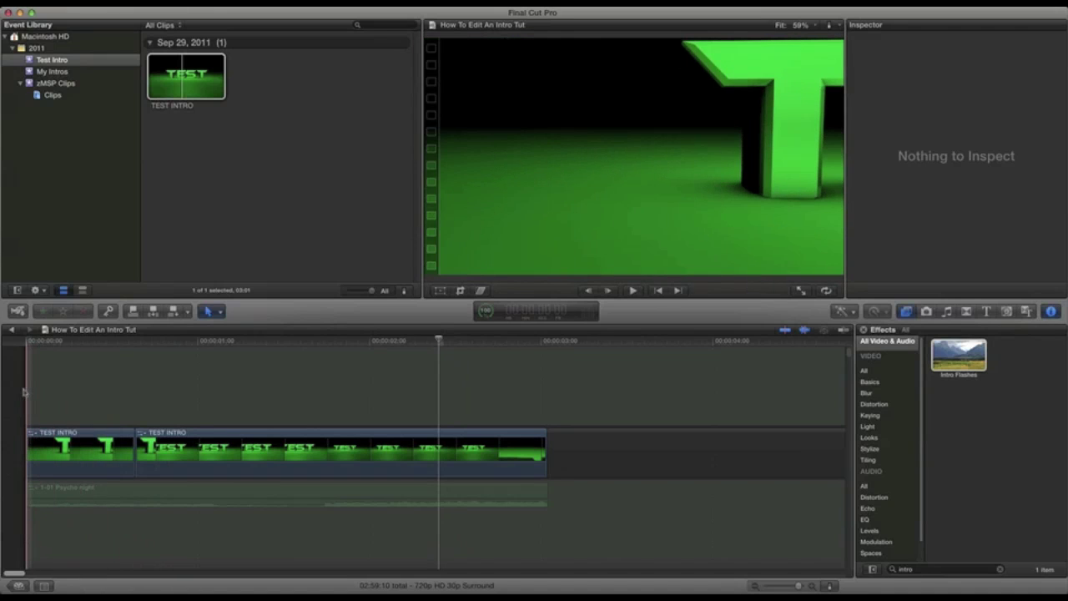
{"action": "key", "text": "space"}
{"action": "key", "text": "space"}
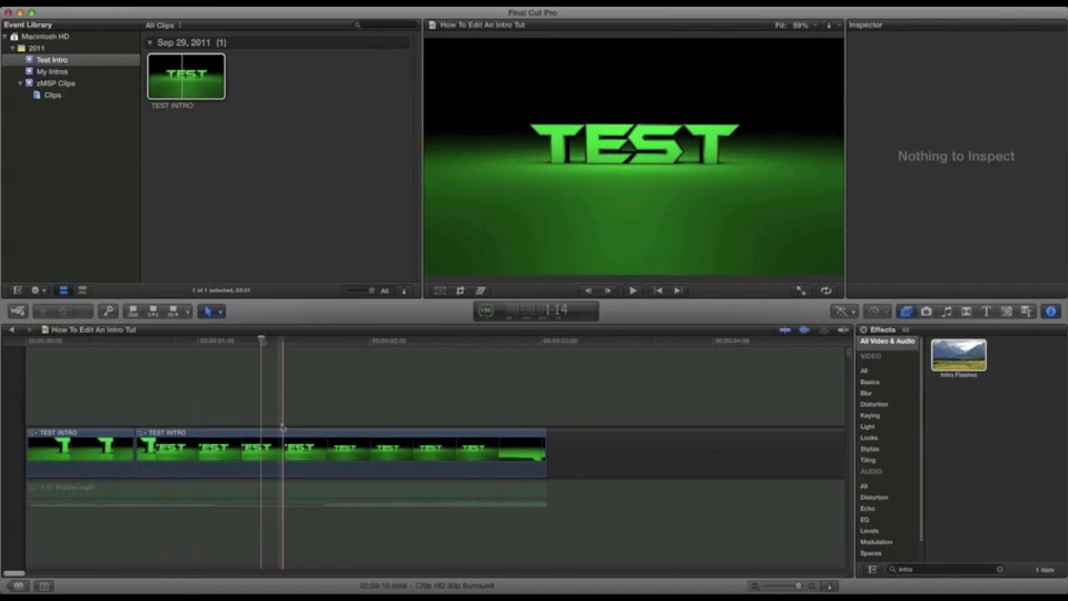
- Show the Looks video effects, clear the search term and browse the available looks
{"action": "left_click", "coordinate": [868, 438]}
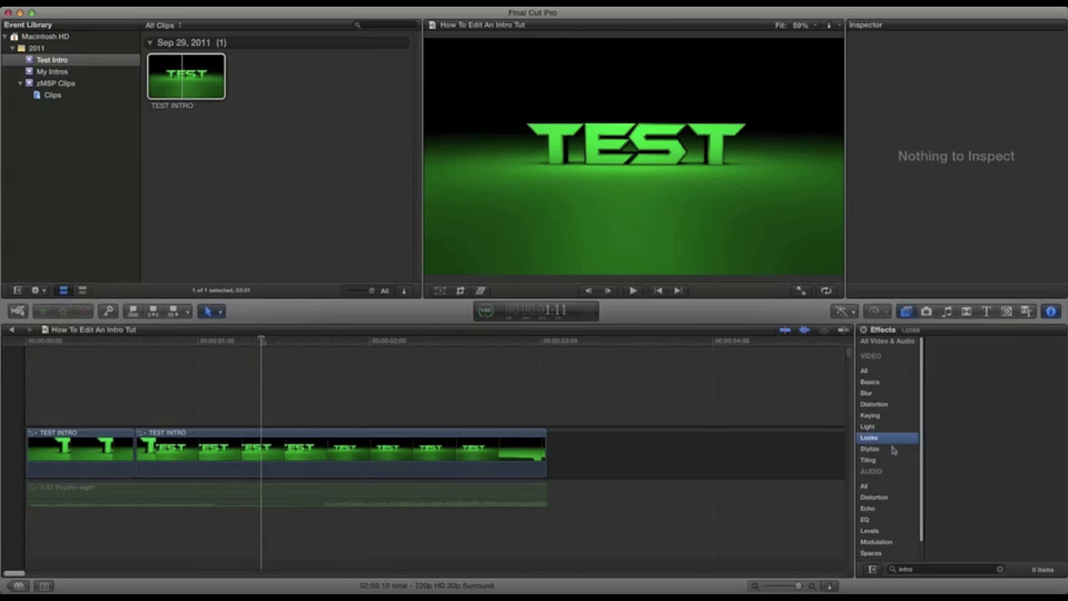
{"action": "double_click", "coordinate": [906, 569]}
{"action": "key", "text": "BackSpace"}
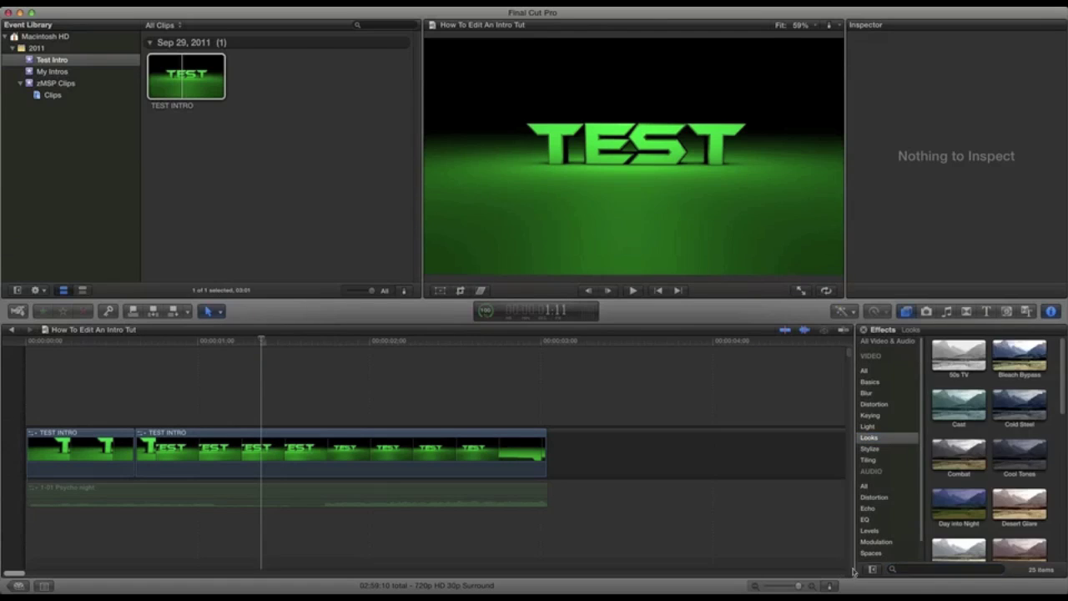
{"action": "scroll", "coordinate": [982, 424], "scroll_direction": "down", "scroll_amount": 5}
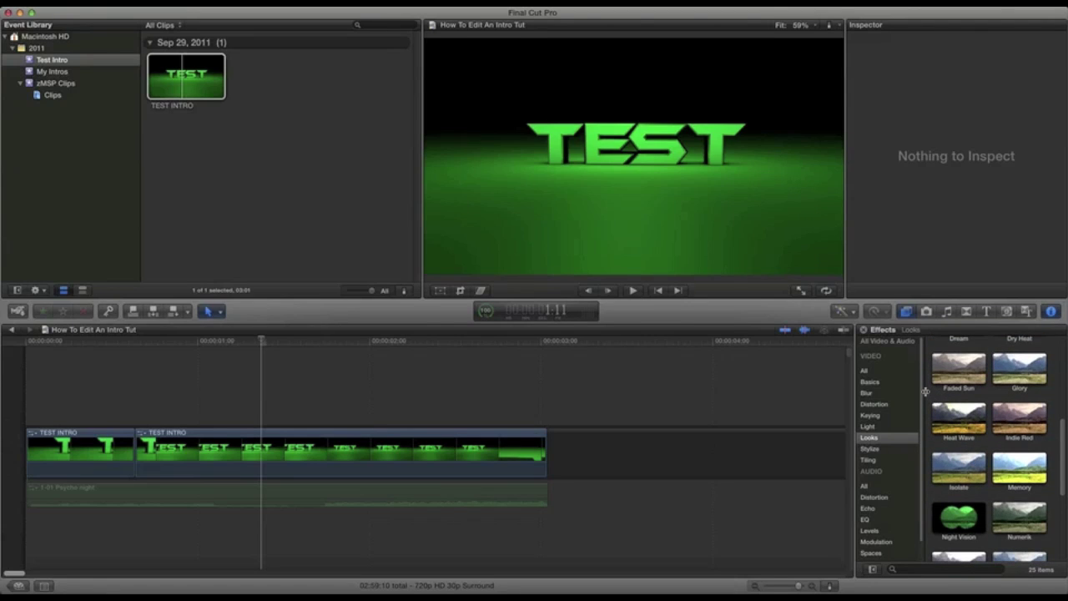
{"action": "scroll", "coordinate": [973, 471], "scroll_direction": "down", "scroll_amount": 3}
{"action": "scroll", "coordinate": [983, 422], "scroll_direction": "down", "scroll_amount": 2}
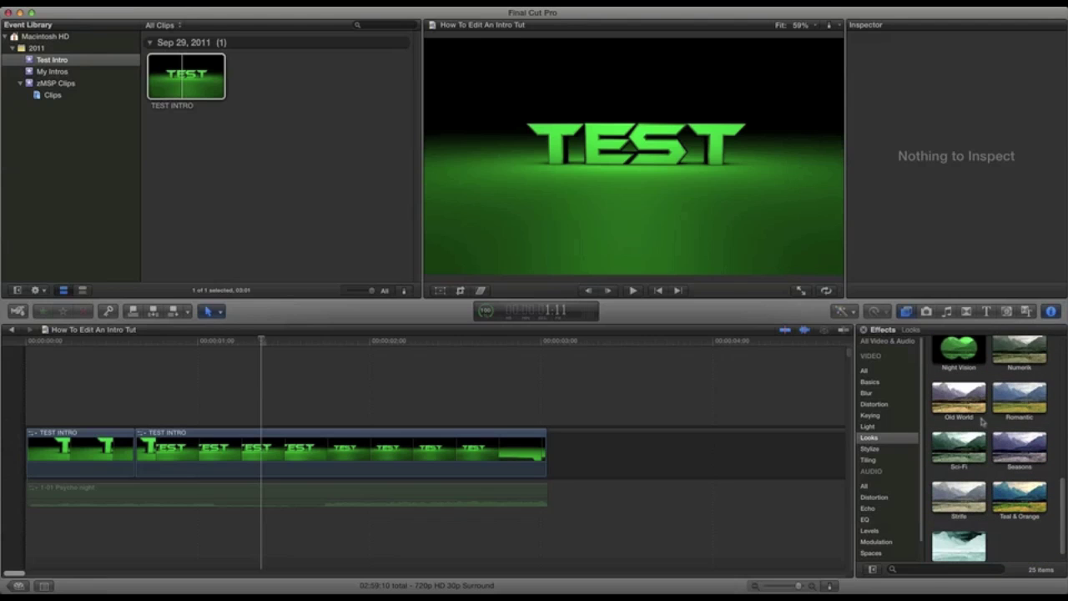
{"action": "scroll", "coordinate": [969, 419], "scroll_direction": "down", "scroll_amount": 1}
- Try the Teal & Orange, Sci-Fi and Heat Wave looks on the second TEST INTRO segment, undoing each one
{"action": "left_click_drag", "start_coordinate": [1019, 482], "coordinate": [208, 436]}
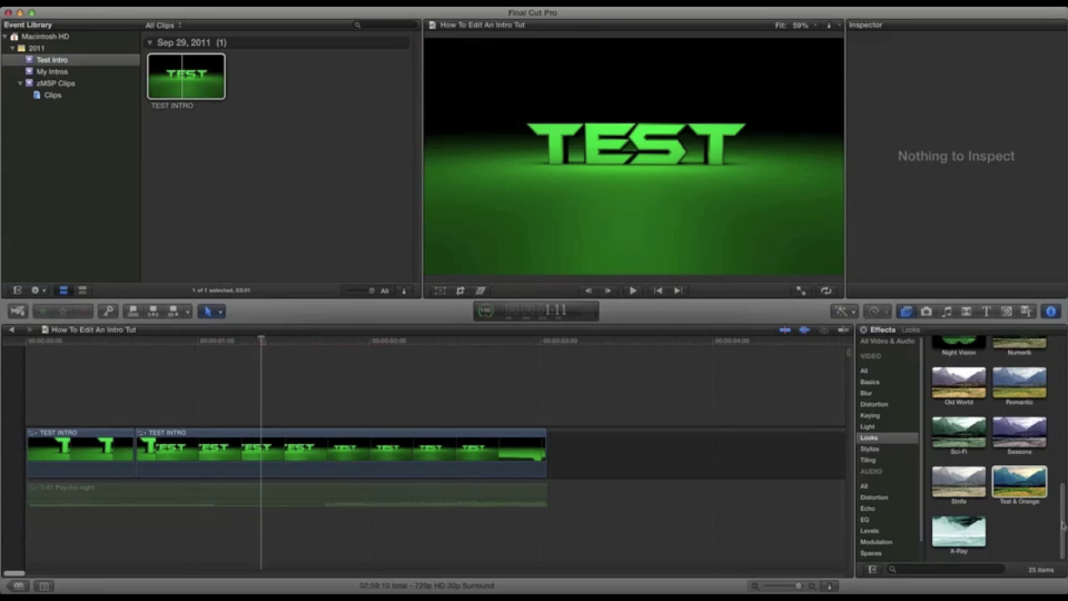
{"action": "left_click_drag", "start_coordinate": [960, 432], "coordinate": [337, 455]}
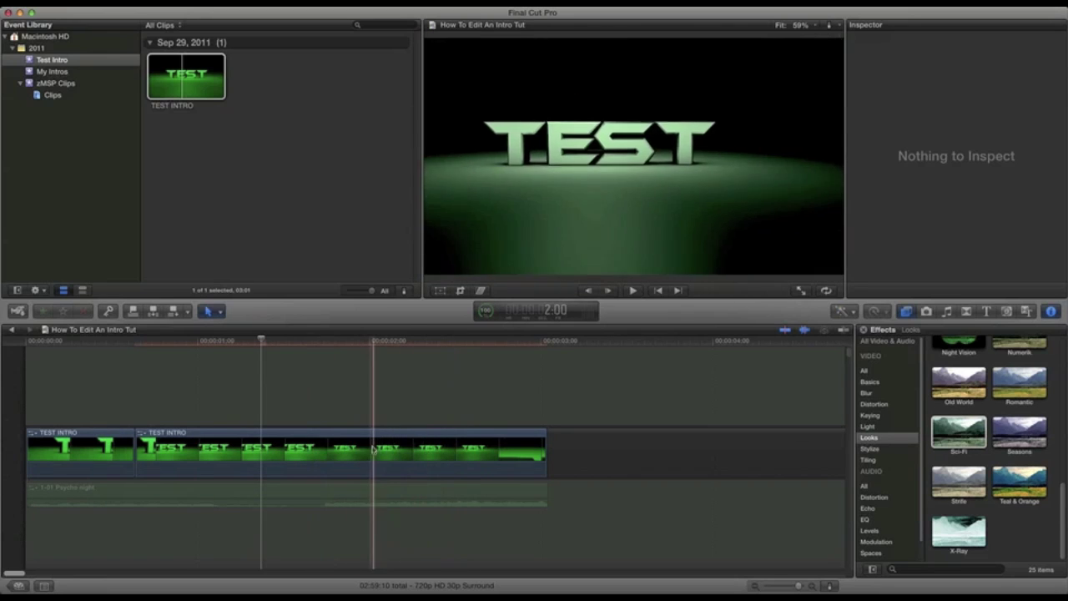
{"action": "key", "text": "super+z"}
{"action": "left_click", "coordinate": [978, 529]}
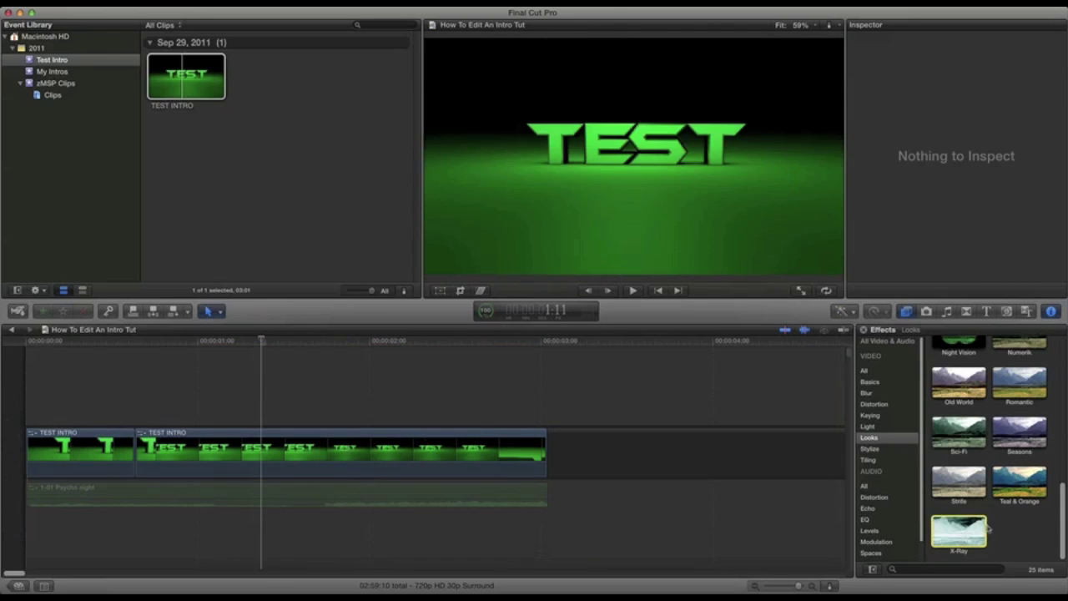
{"action": "scroll", "coordinate": [1001, 517], "scroll_direction": "up", "scroll_amount": 6}
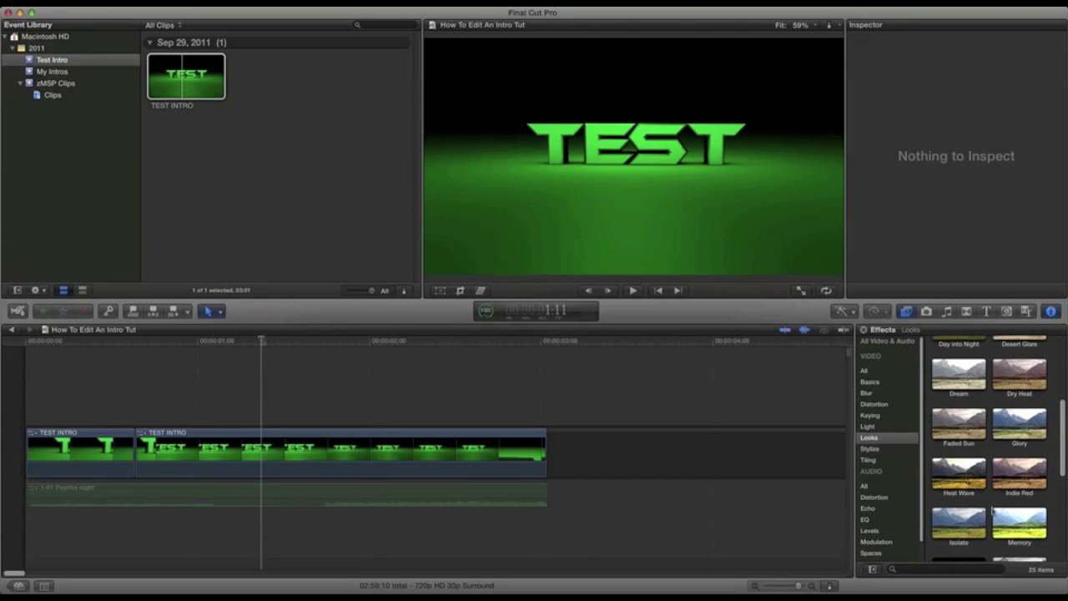
{"action": "left_click_drag", "start_coordinate": [953, 473], "coordinate": [410, 460]}
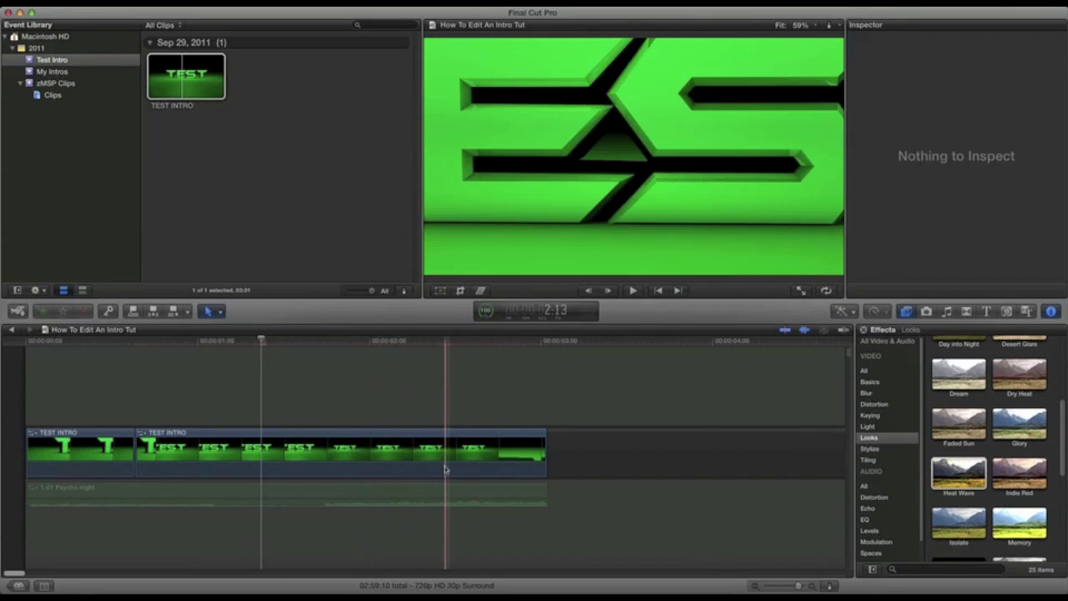
{"action": "scroll", "coordinate": [1048, 451], "scroll_direction": "up", "scroll_amount": 2}
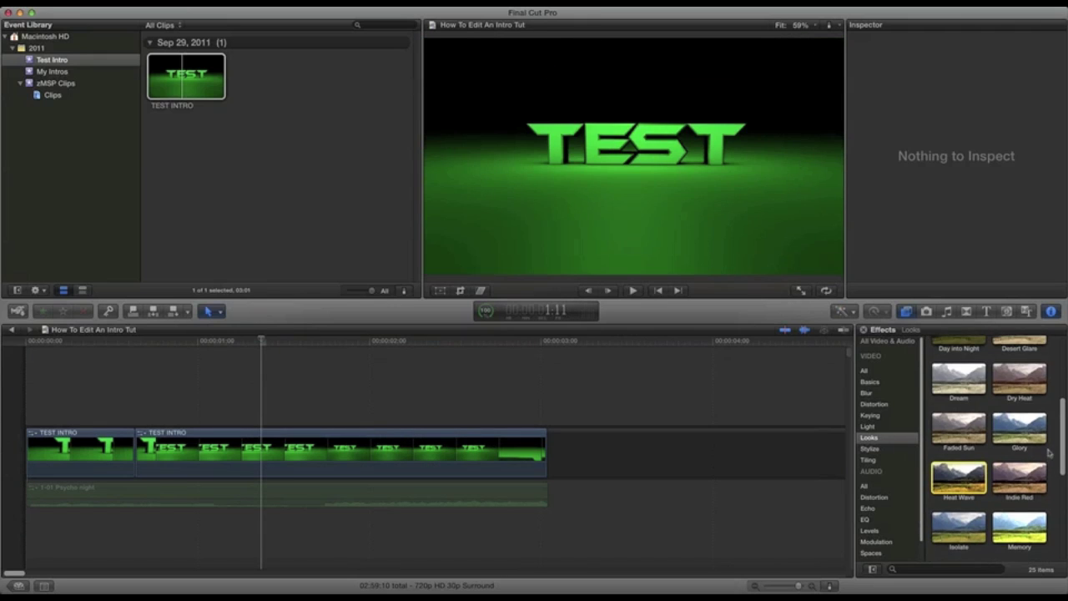
- Apply the Combat look to the second TEST INTRO segment and select that segment for adjustment
{"action": "scroll", "coordinate": [1048, 451], "scroll_direction": "up", "scroll_amount": 2}
{"action": "left_click_drag", "start_coordinate": [934, 433], "coordinate": [345, 447]}
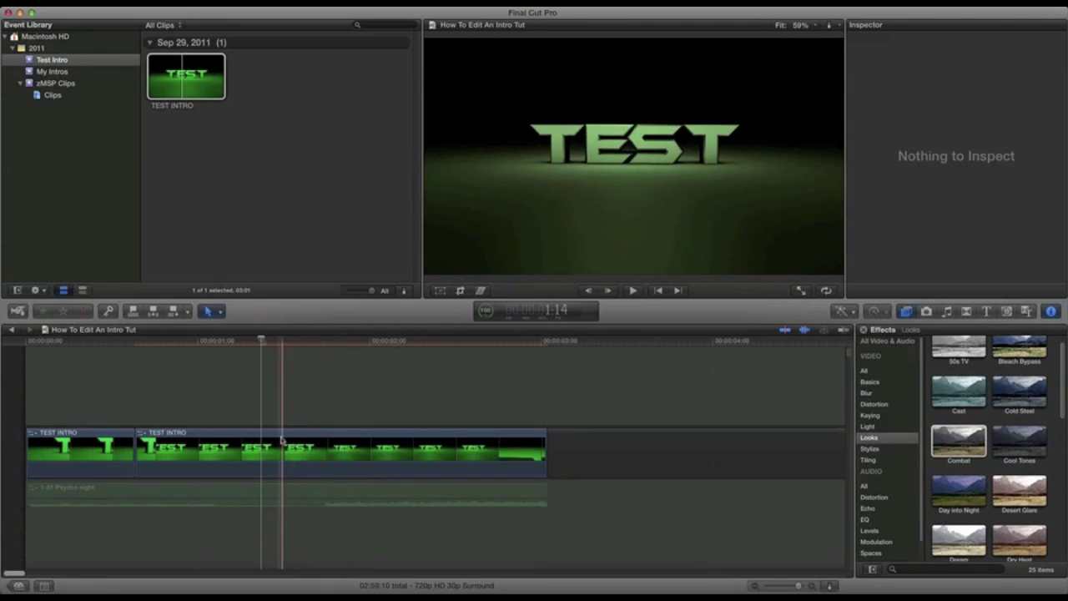
{"action": "left_click", "coordinate": [357, 448]}
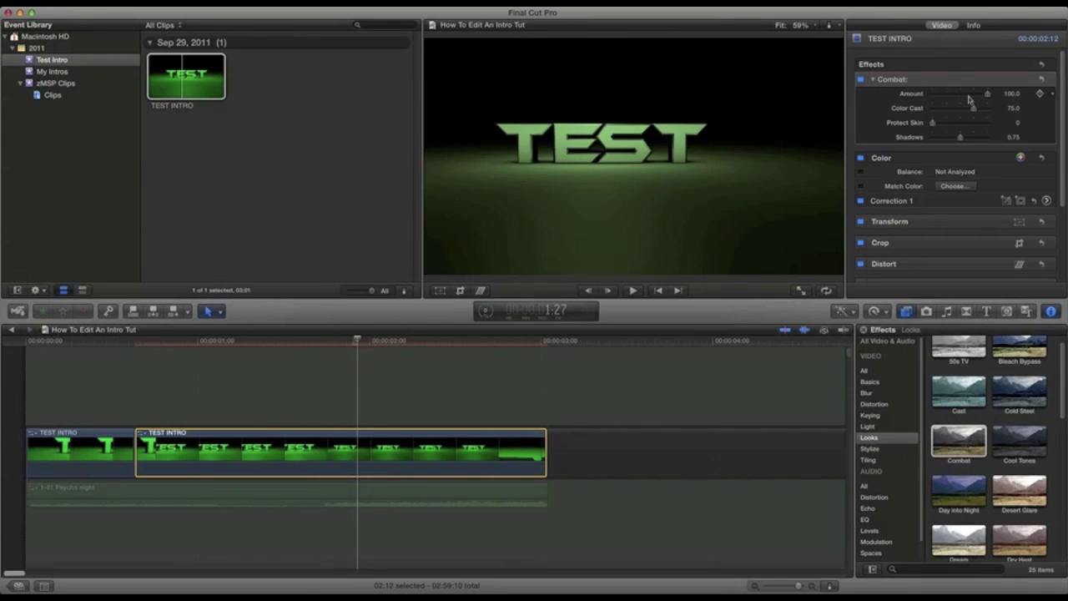
- Set the Combat effect's Amount to about 41.84, Color Cast and Protect Skin to 100, and Shadows to 1.0
{"action": "left_click_drag", "start_coordinate": [929, 101], "coordinate": [957, 106]}
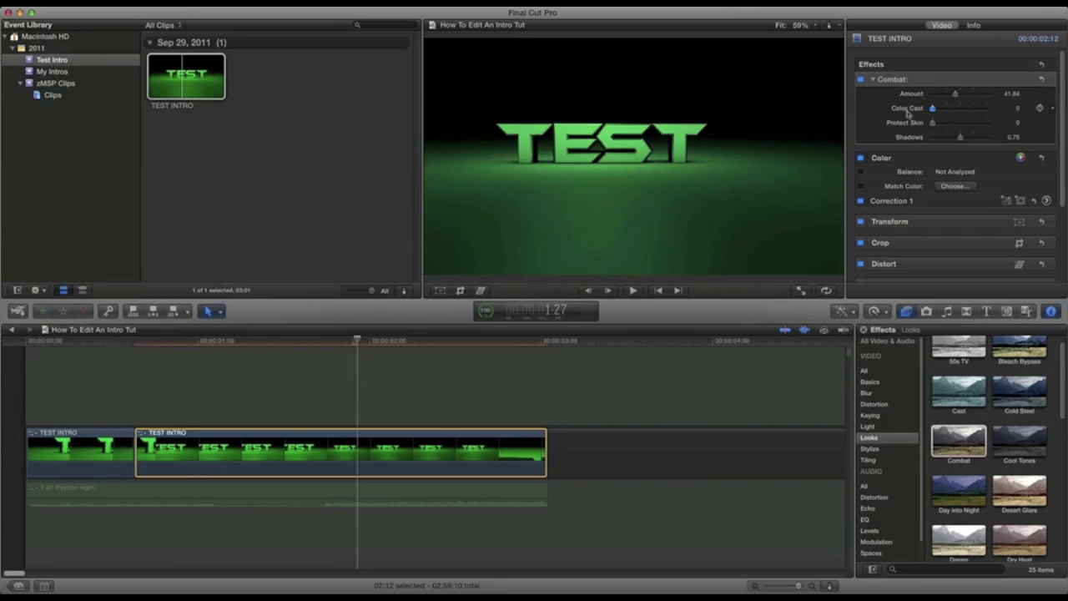
{"action": "left_click_drag", "start_coordinate": [936, 115], "coordinate": [1011, 122]}
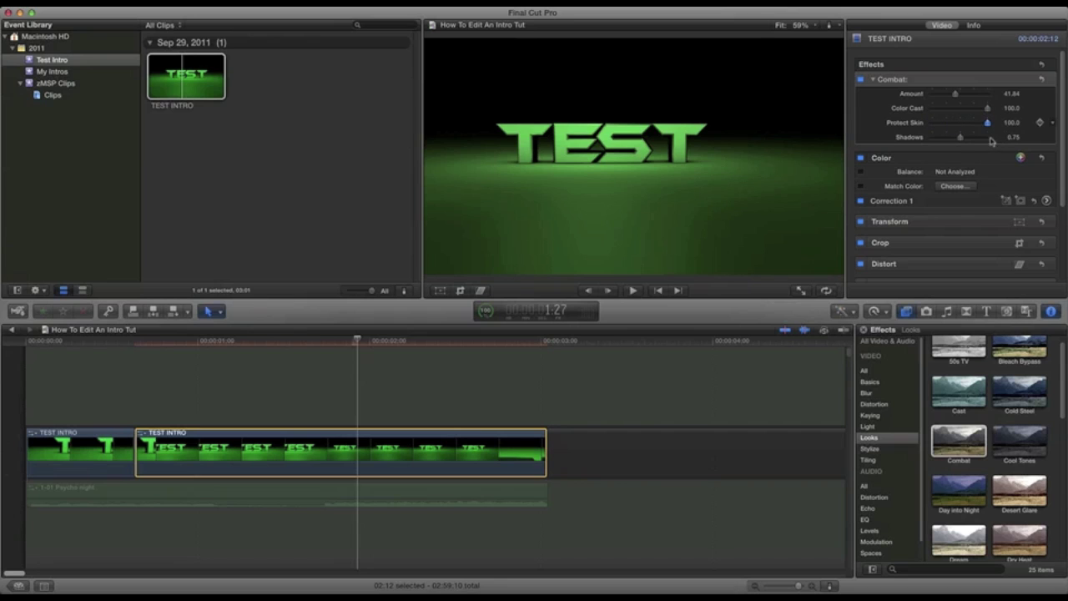
{"action": "left_click", "coordinate": [941, 132]}
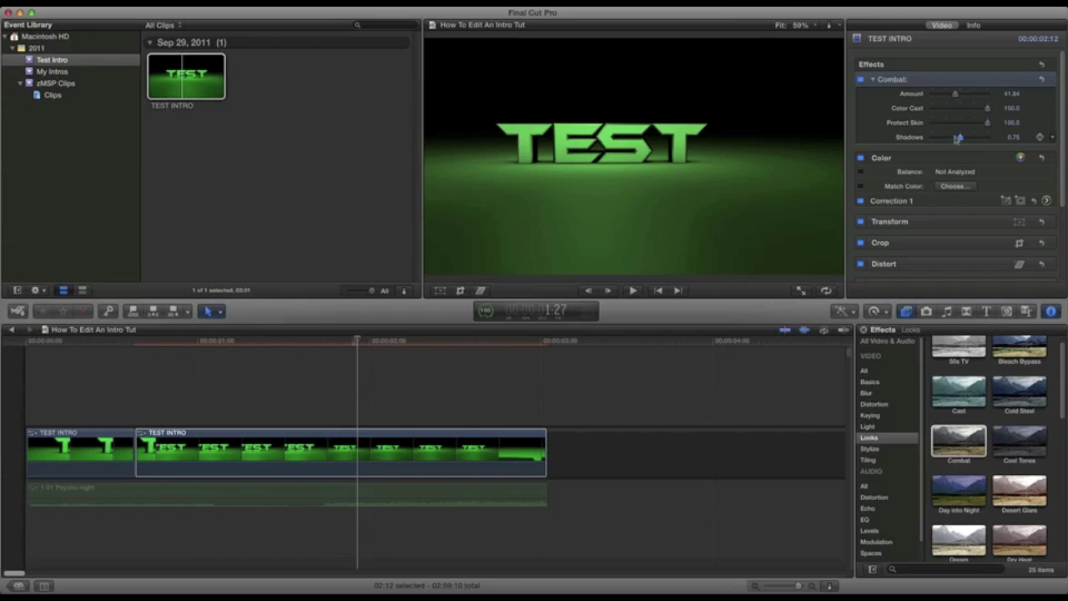
{"action": "left_click_drag", "start_coordinate": [957, 139], "coordinate": [999, 144]}
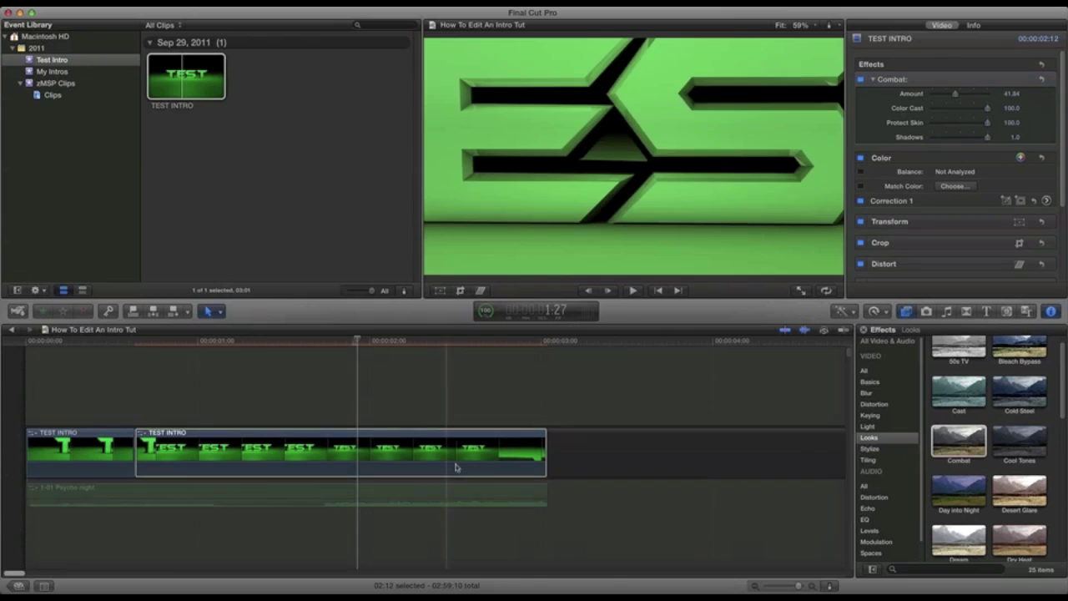
{"action": "right_click", "coordinate": [458, 465]}
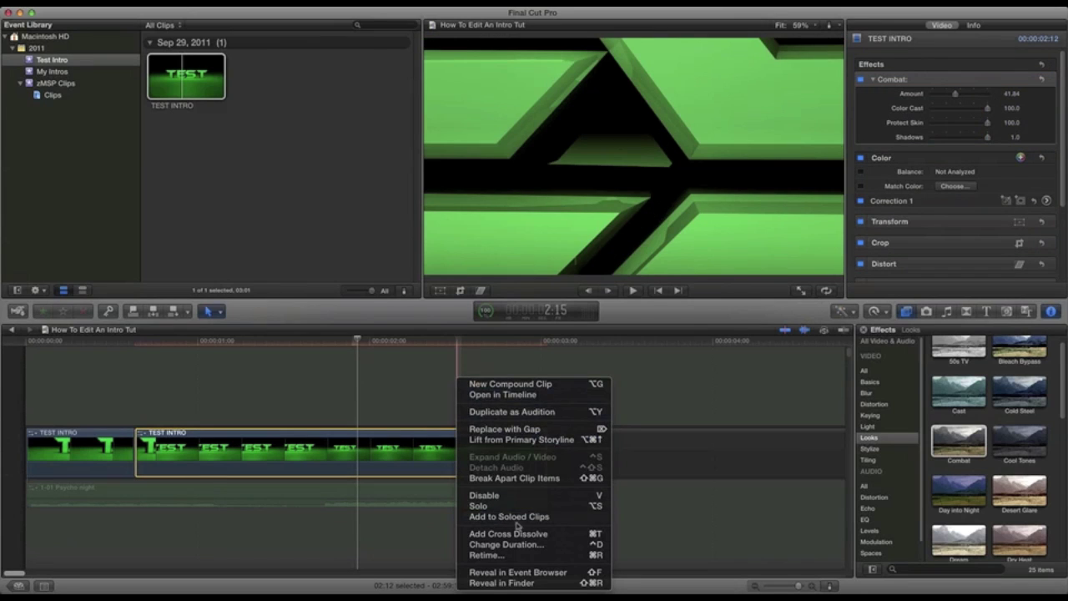
{"action": "left_click", "coordinate": [654, 527]}
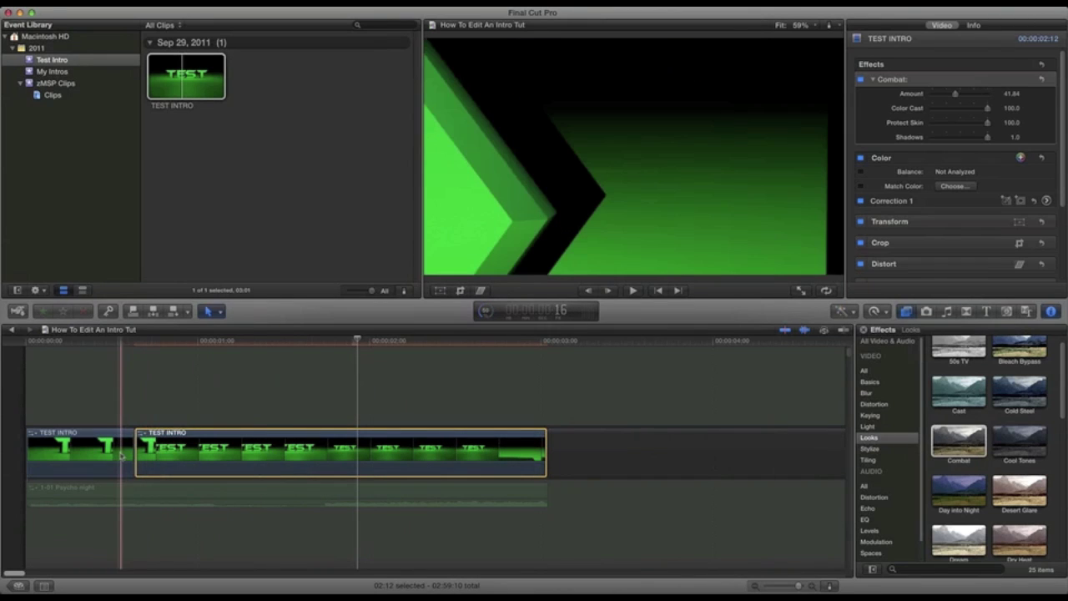
- Deselect the segment and play the timeline from the start to review both effects
{"action": "left_click", "coordinate": [200, 376]}
{"action": "left_click_drag", "start_coordinate": [169, 343], "coordinate": [26, 344]}
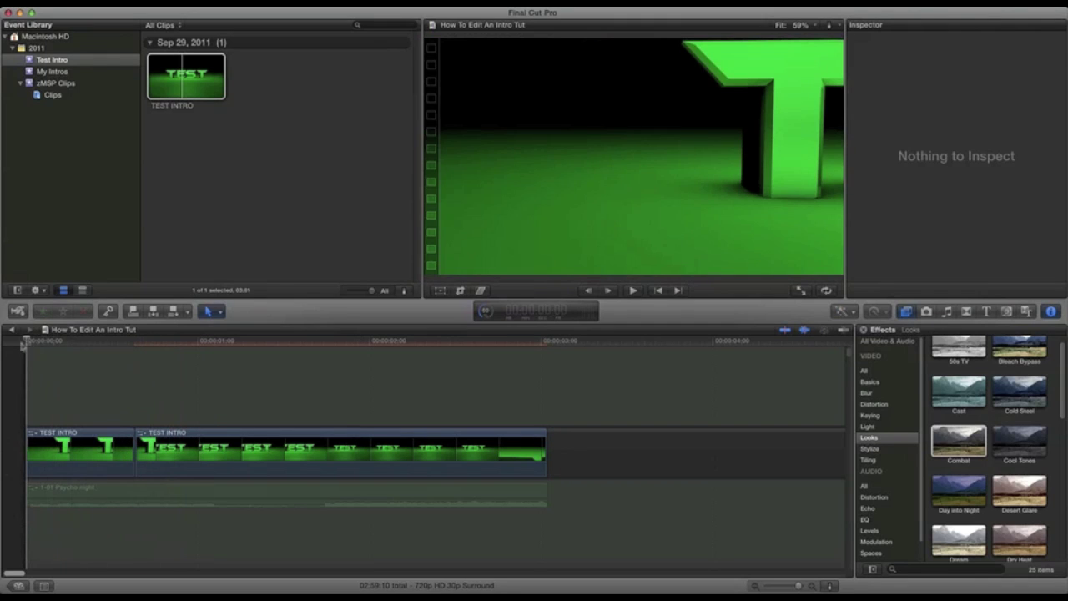
{"action": "key", "text": "space"}
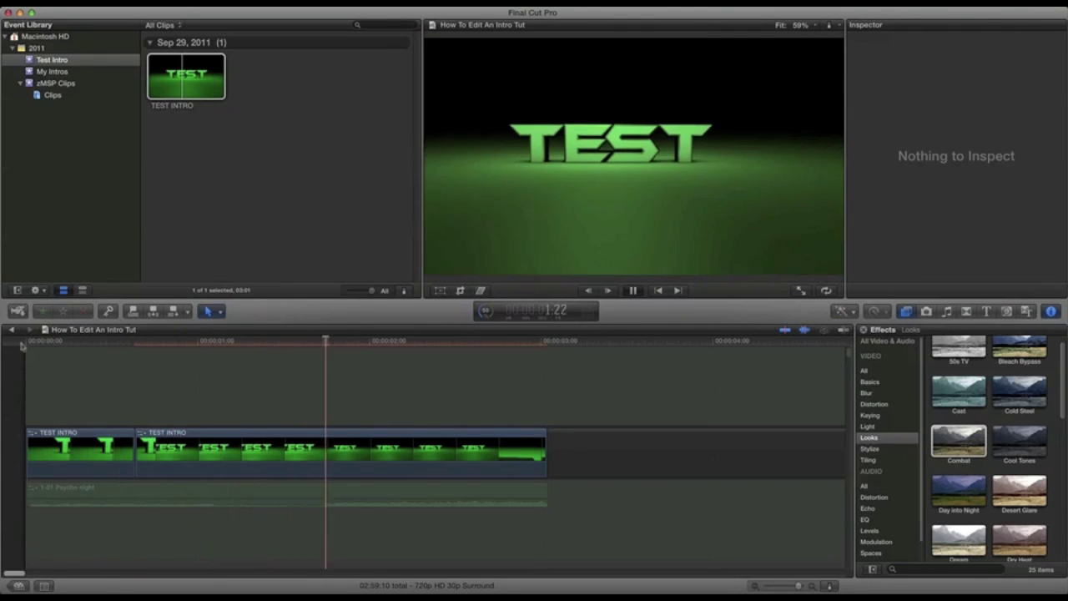
{"action": "key", "text": "space"}
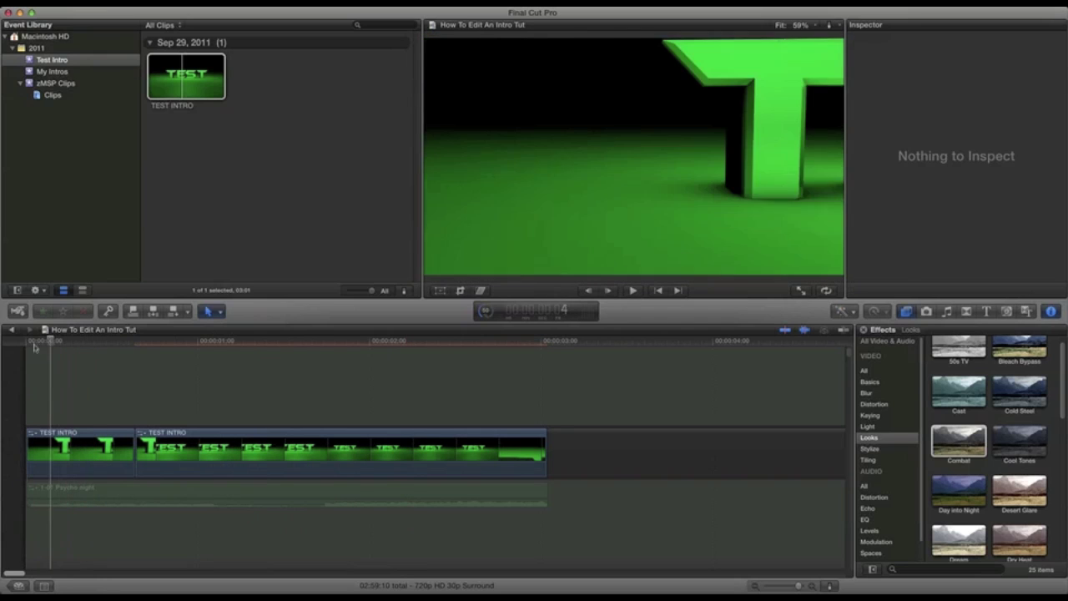
{"action": "key", "text": "space"}
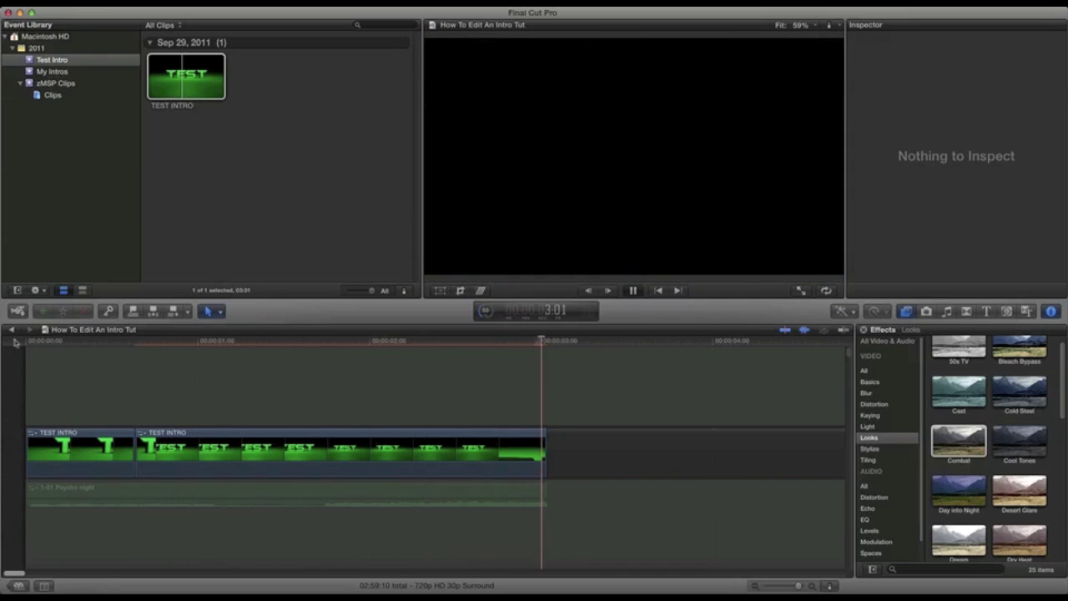
- Enable the Psycho night audio clip again, play the intro with music, and return to the timeline's start
{"action": "right_click", "coordinate": [72, 491]}
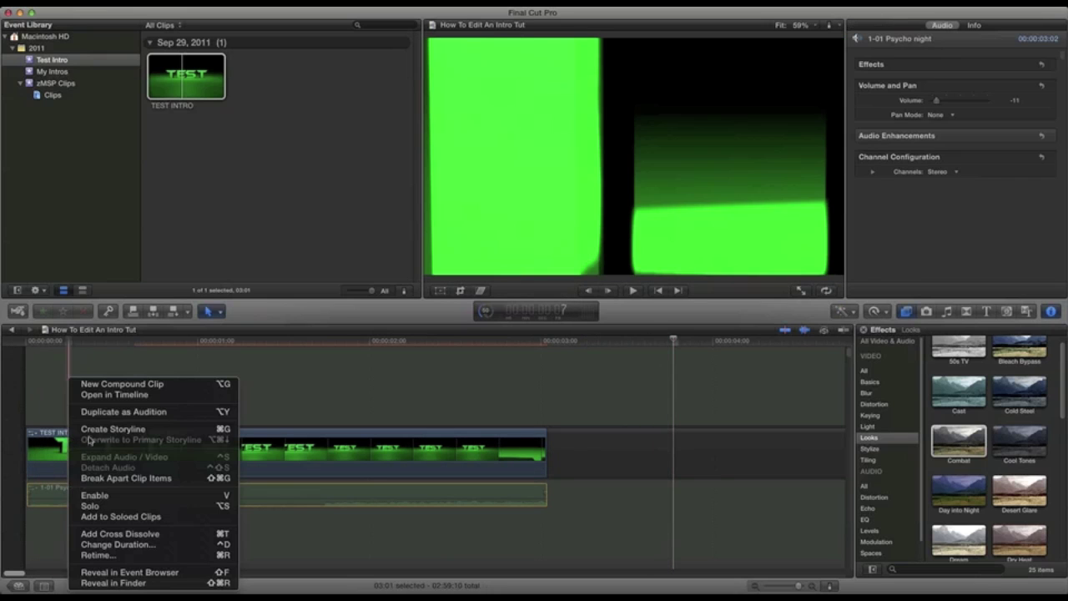
{"action": "left_click", "coordinate": [94, 495]}
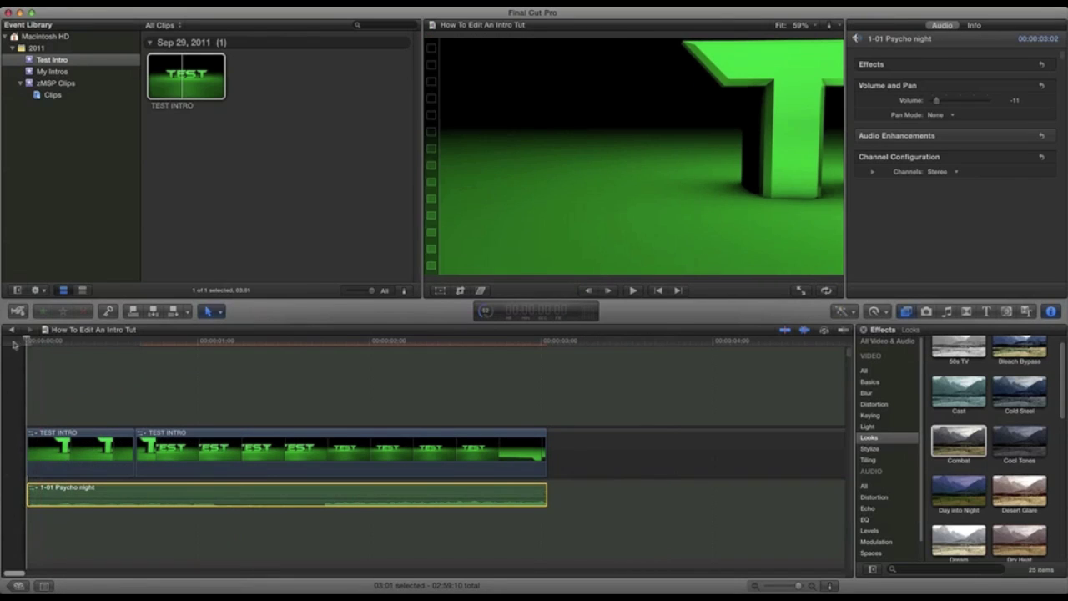
{"action": "key", "text": "Home"}
{"action": "key", "text": "space"}
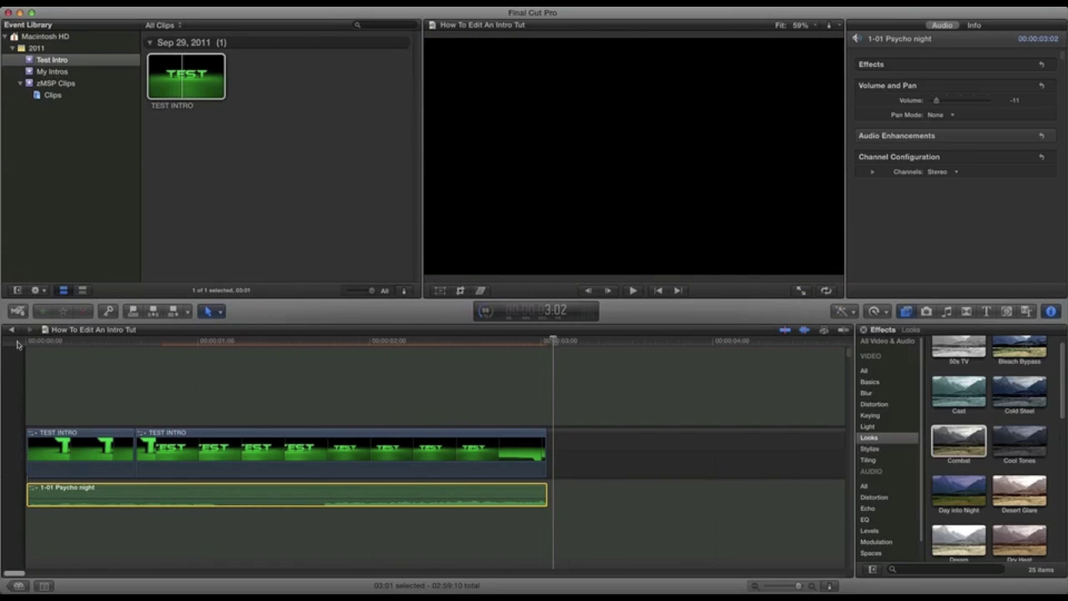
{"action": "key", "text": "Home"}
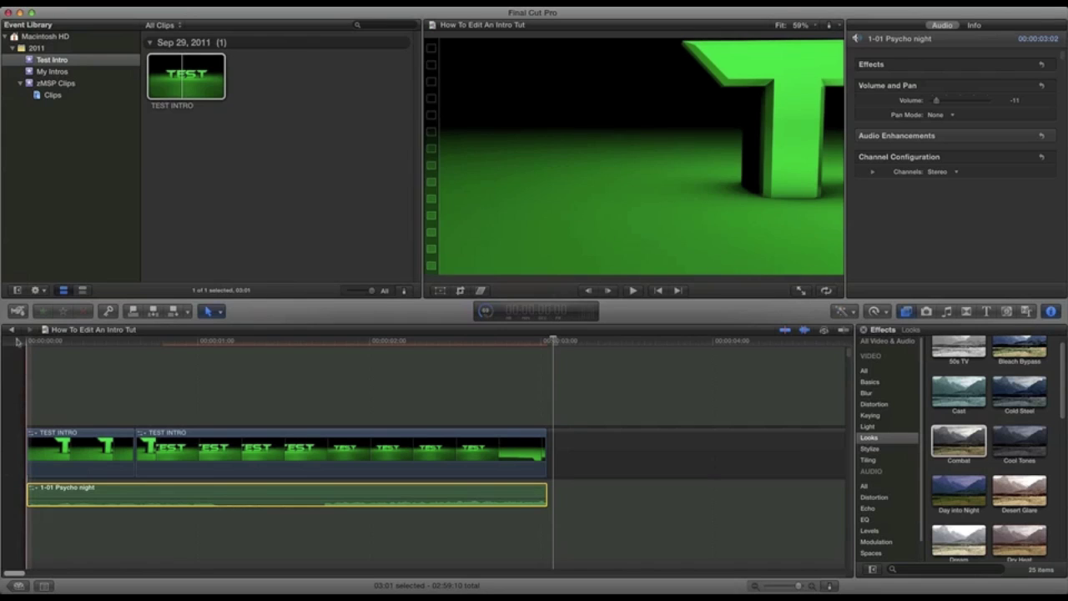
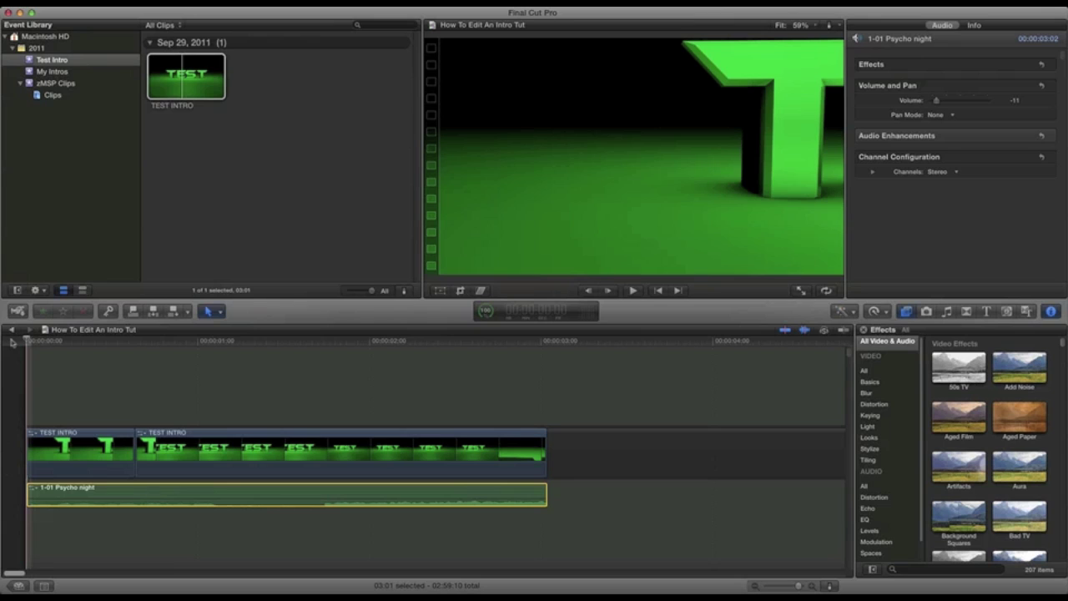
{"action": "left_click", "coordinate": [271, 3]}
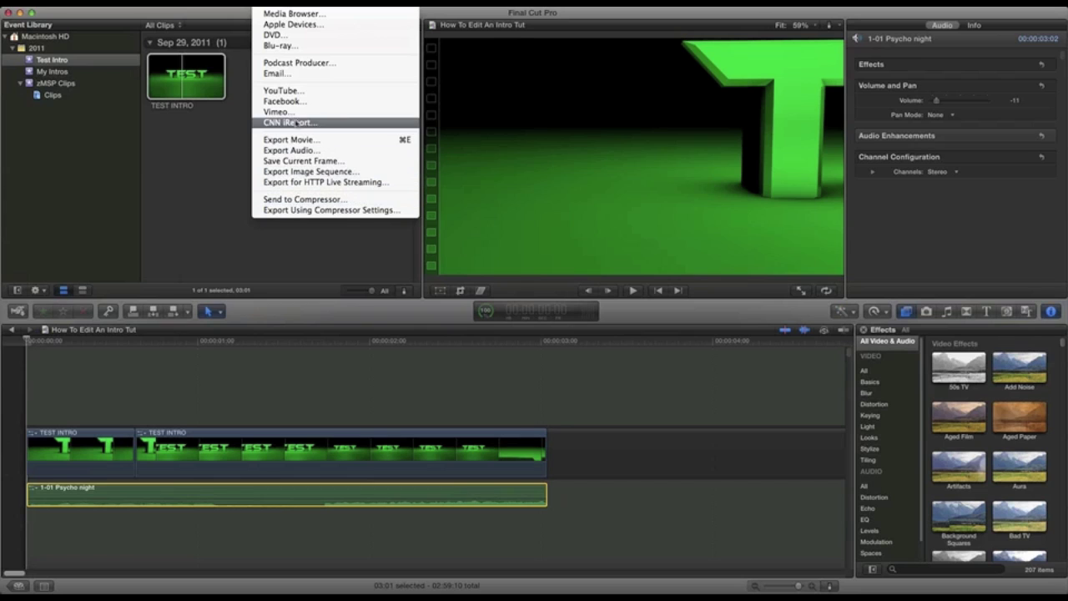
{"action": "left_click", "coordinate": [281, 7]}
{"action": "left_click", "coordinate": [280, 7]}
{"action": "left_click", "coordinate": [280, 6]}
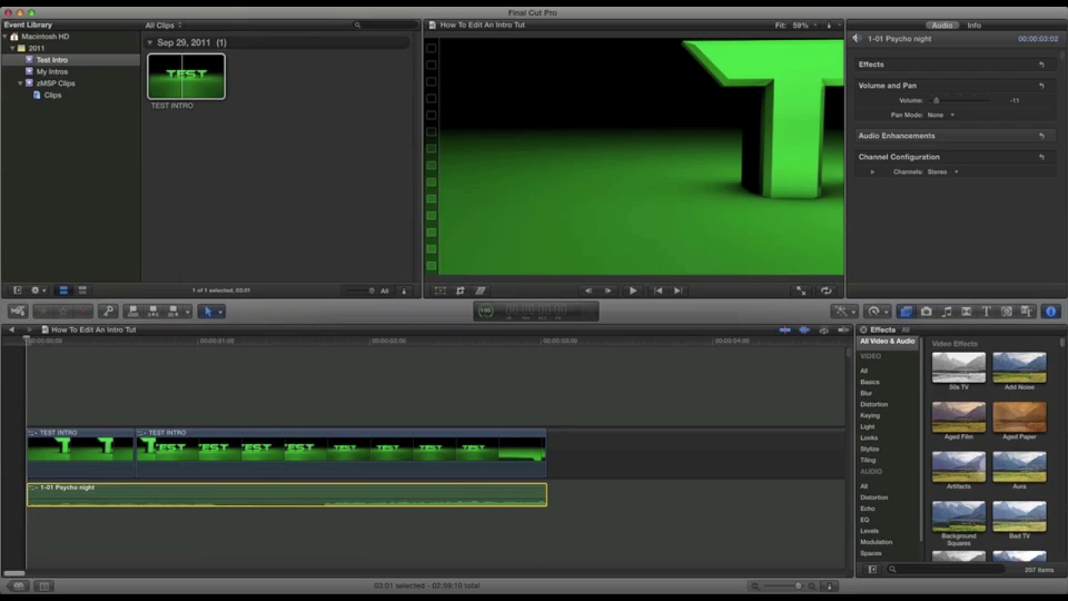
{"action": "left_click", "coordinate": [97, 7]}
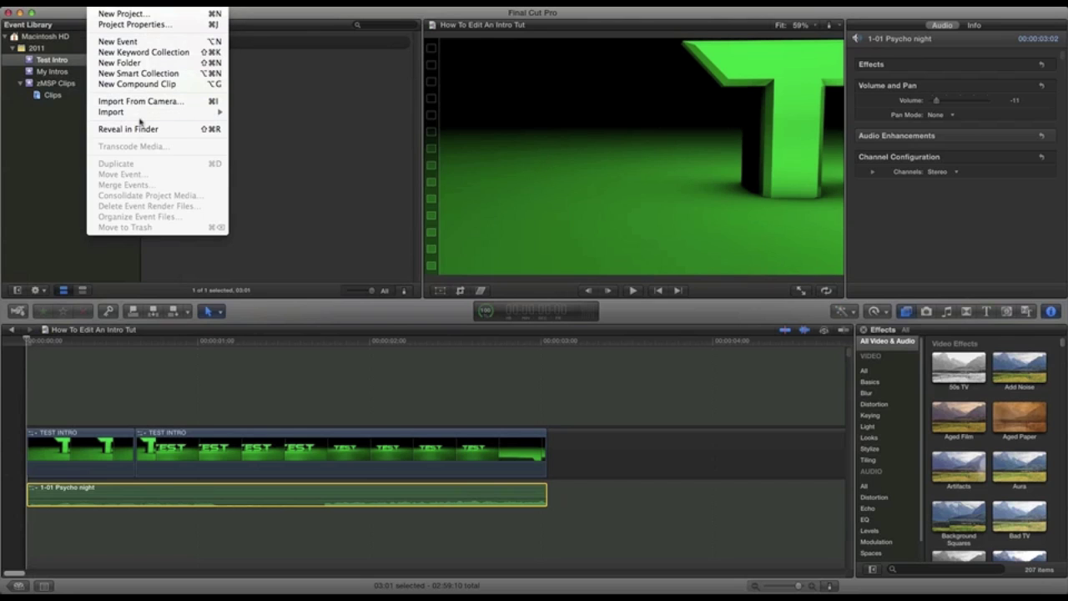
{"action": "mouse_move", "coordinate": [123, 6]}
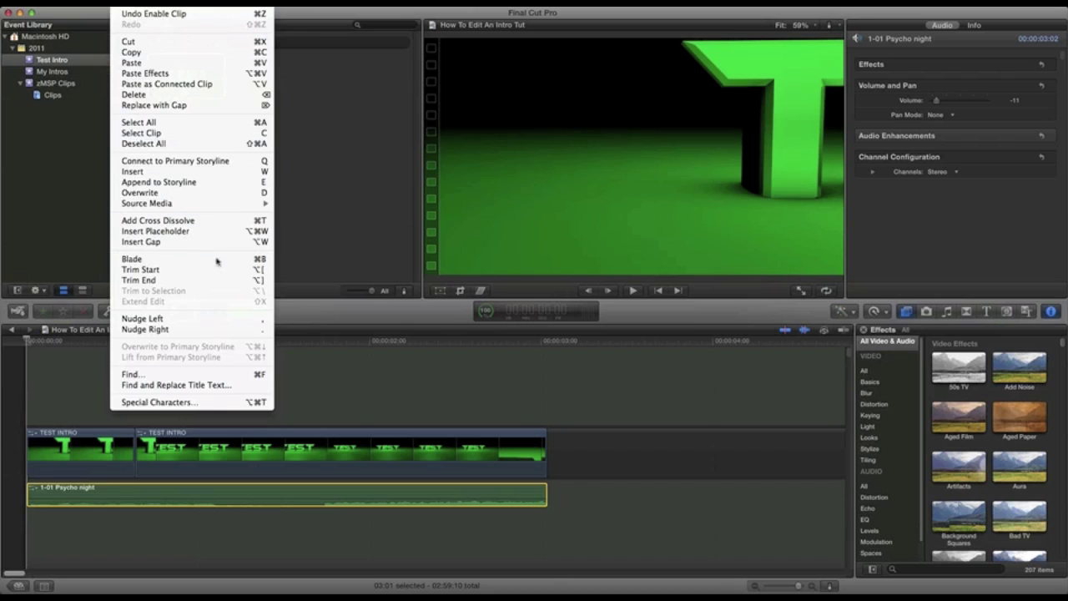
{"action": "left_click", "coordinate": [328, 281]}
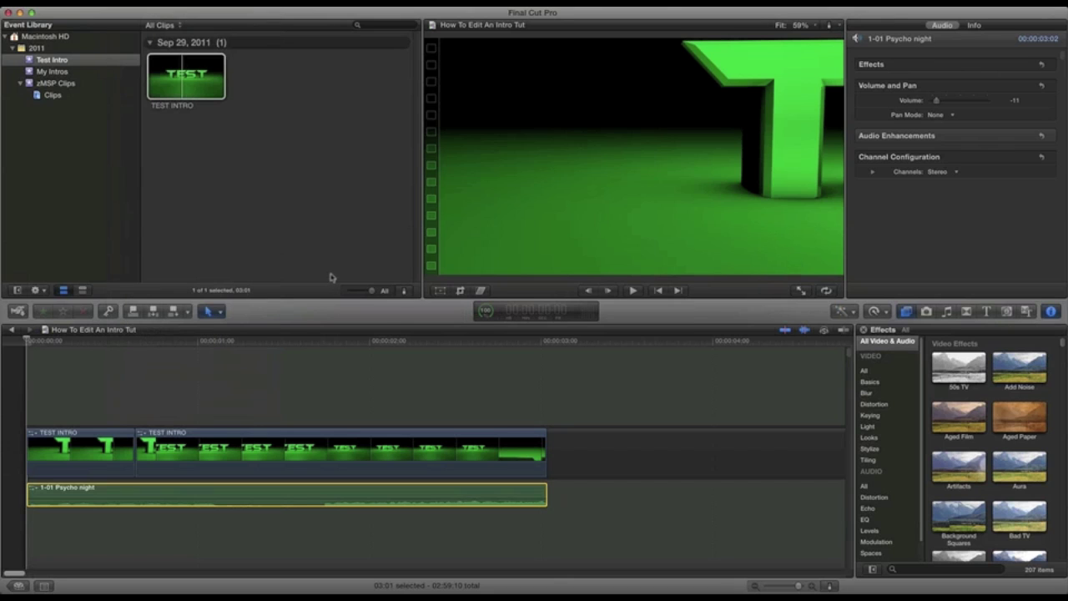
{"action": "left_click", "coordinate": [214, 311]}
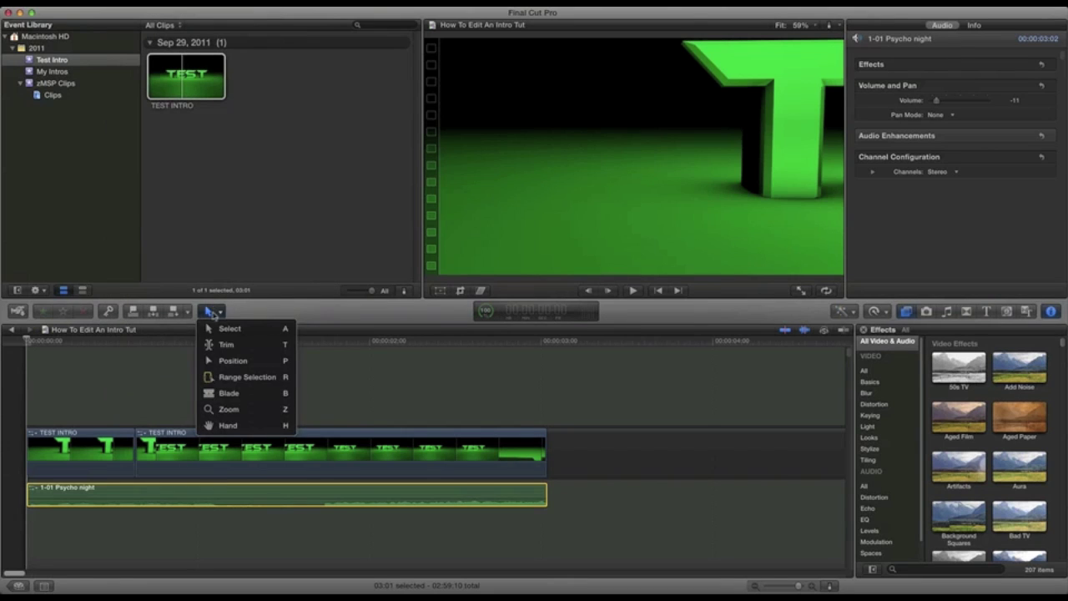
{"action": "left_click", "coordinate": [242, 357]}
{"action": "left_click", "coordinate": [217, 311]}
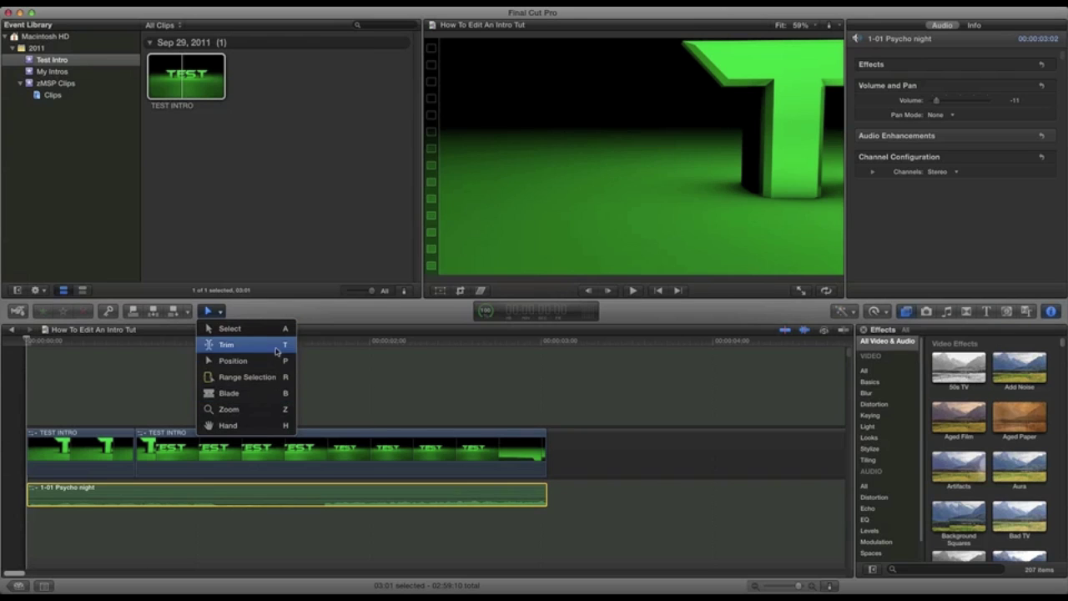
{"action": "left_click", "coordinate": [220, 313]}
{"action": "left_click", "coordinate": [220, 313]}
{"action": "left_click", "coordinate": [242, 392]}
{"action": "left_click", "coordinate": [211, 313]}
{"action": "left_click", "coordinate": [224, 328]}
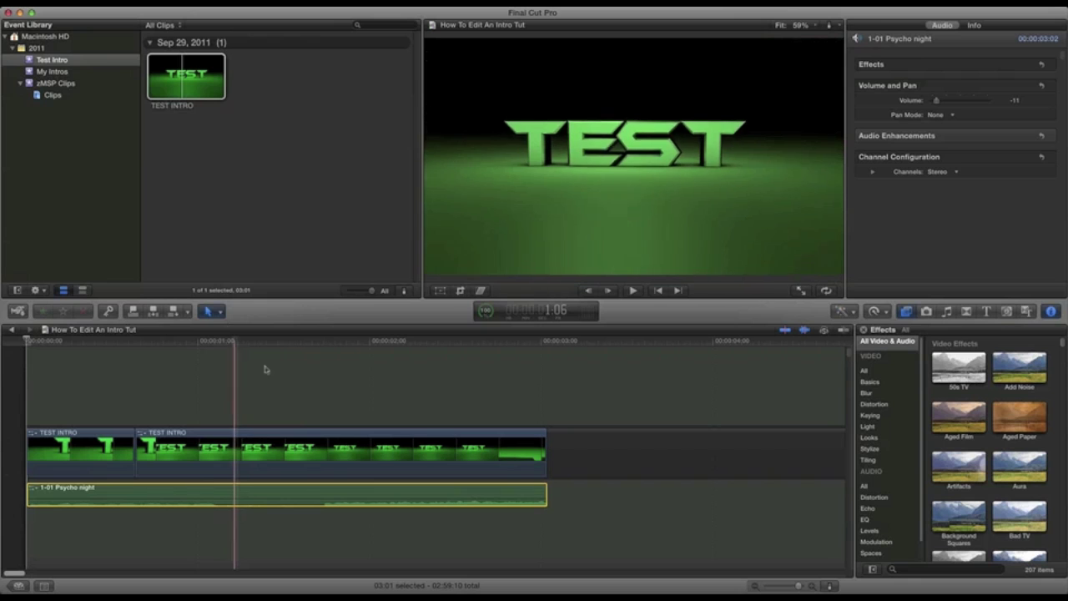
- Apply the Camcorder effect from the Stylize category to both TEST INTRO segments
{"action": "left_click", "coordinate": [877, 450]}
{"action": "scroll", "coordinate": [981, 448], "scroll_direction": "down", "scroll_amount": 2}
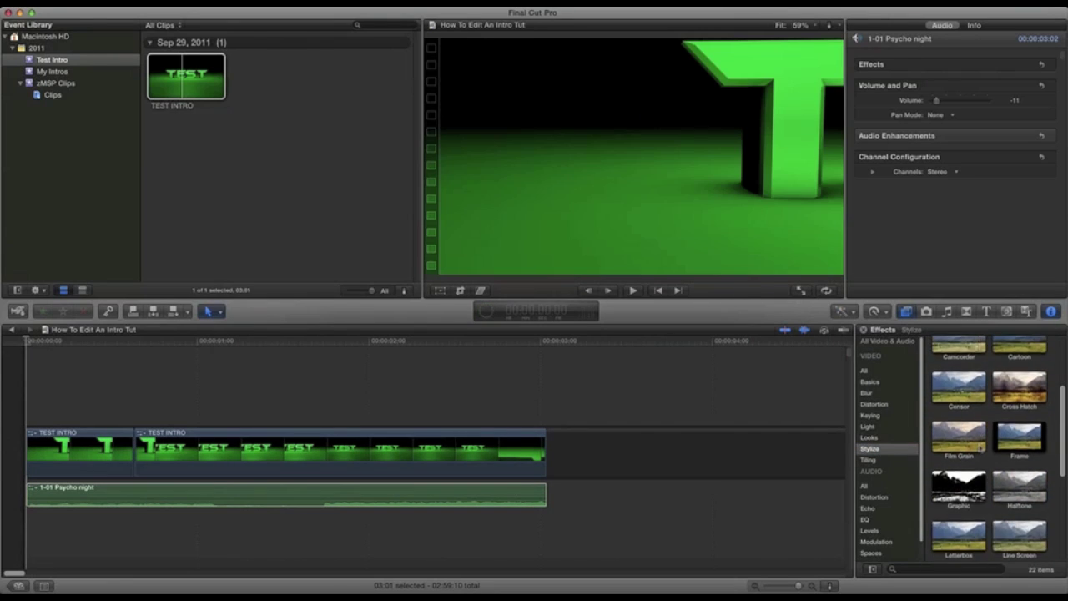
{"action": "left_click_drag", "start_coordinate": [958, 412], "coordinate": [237, 451]}
{"action": "left_click_drag", "start_coordinate": [958, 408], "coordinate": [50, 446]}
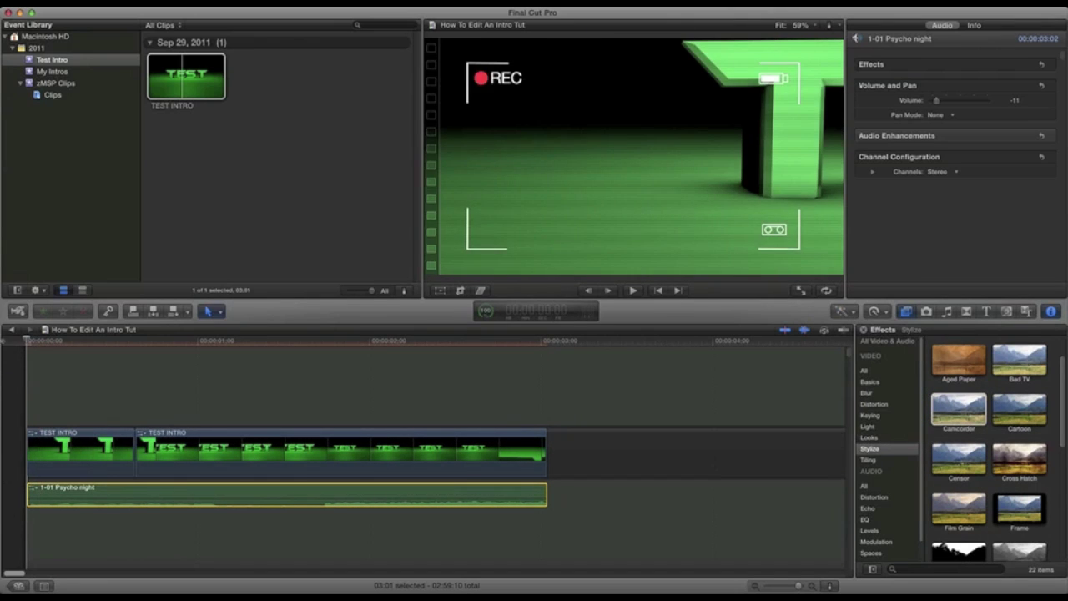
- Play the intro twice from the timeline's start to review the Camcorder effect on both segments
{"action": "key", "text": "space"}
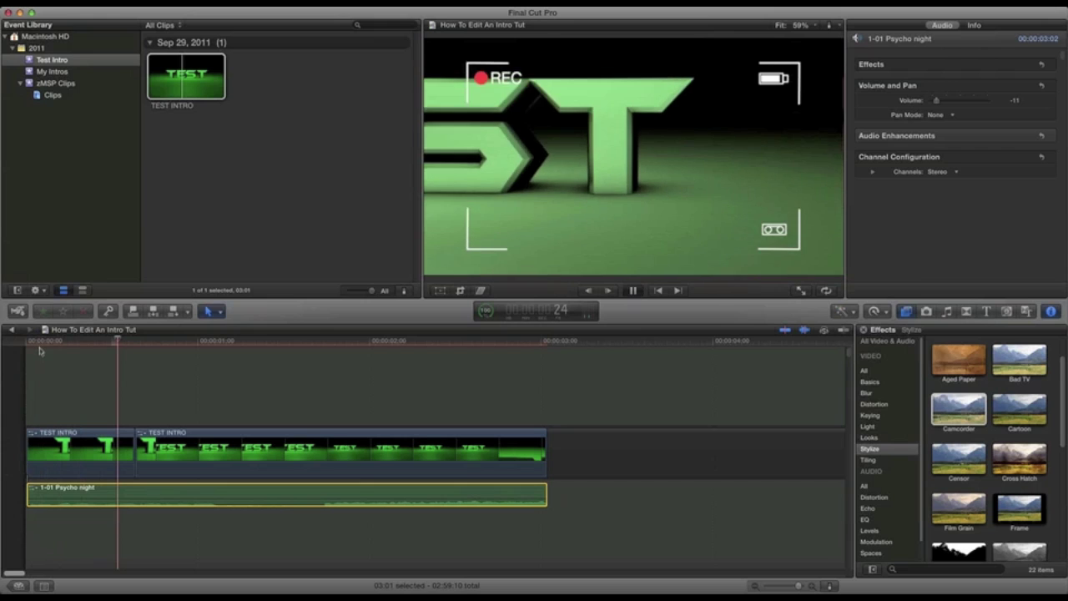
{"action": "key", "text": "space"}
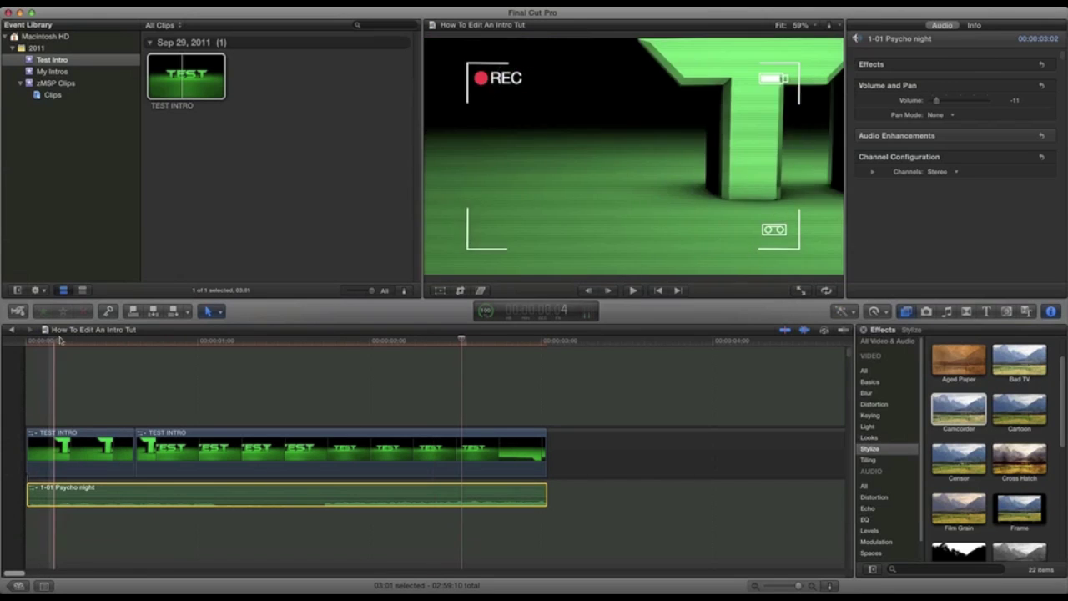
{"action": "left_click_drag", "start_coordinate": [49, 345], "coordinate": [1, 351]}
{"action": "key", "text": "space"}
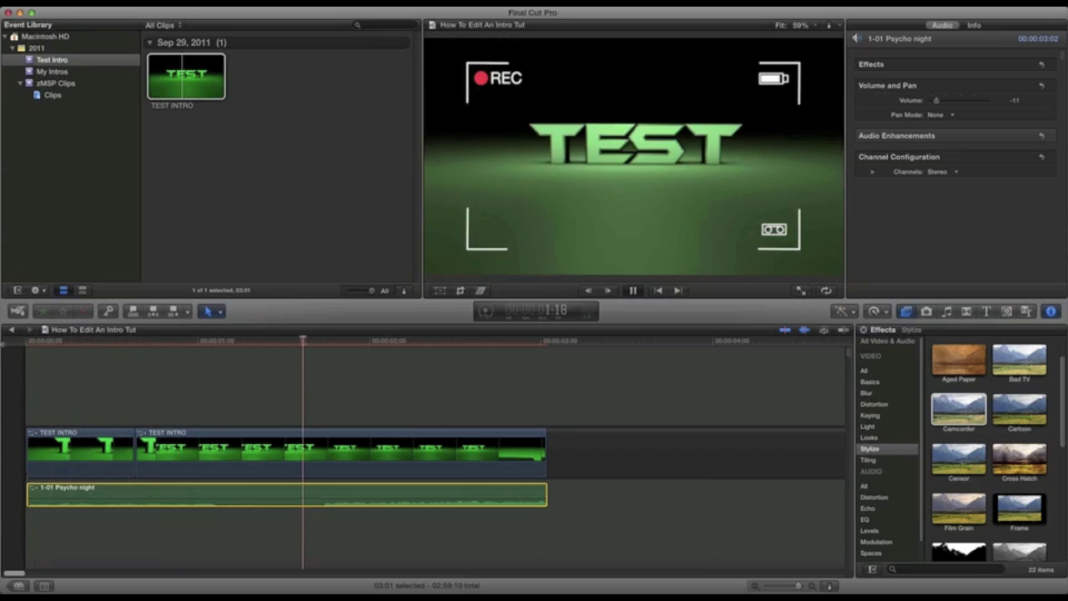
{"action": "key", "text": "space"}
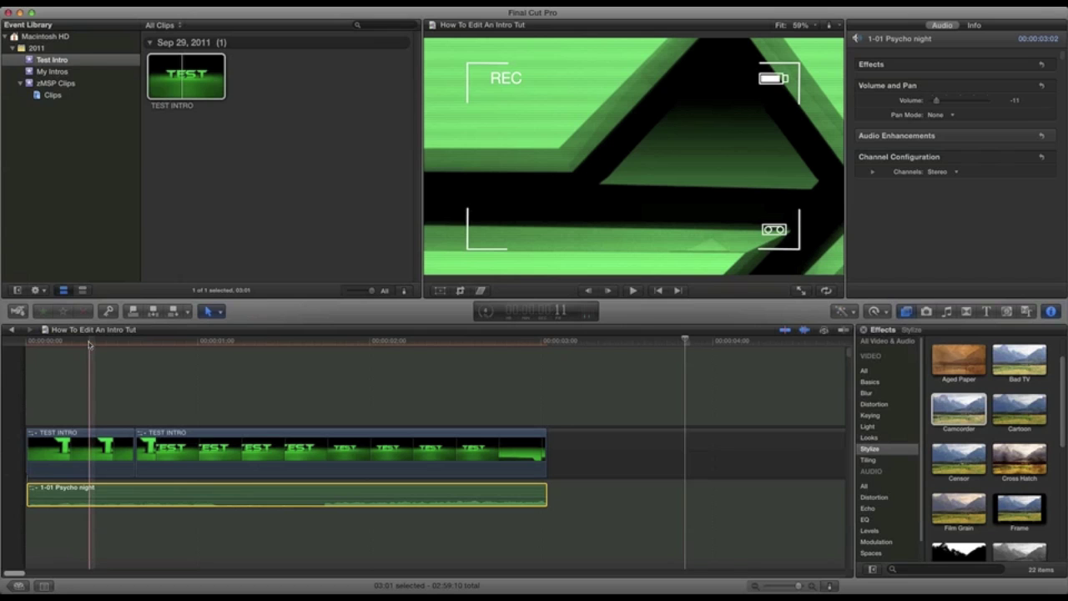
{"action": "left_click", "coordinate": [89, 343]}
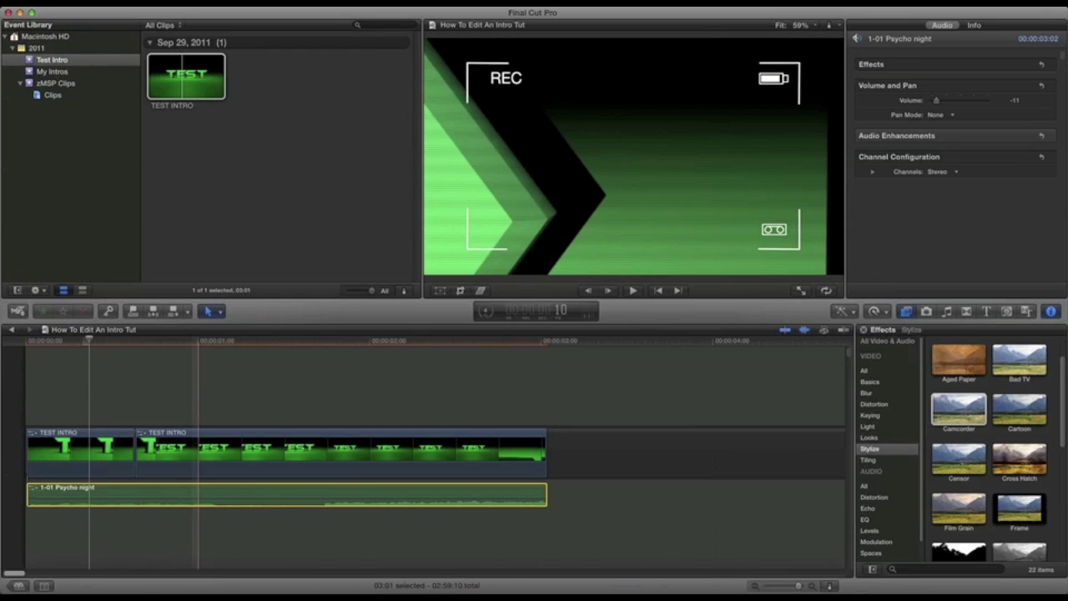
- Quit CINEMA 4D without saving the changes to the project "Untitled 1"
{"action": "mouse_move", "coordinate": [241, 584]}
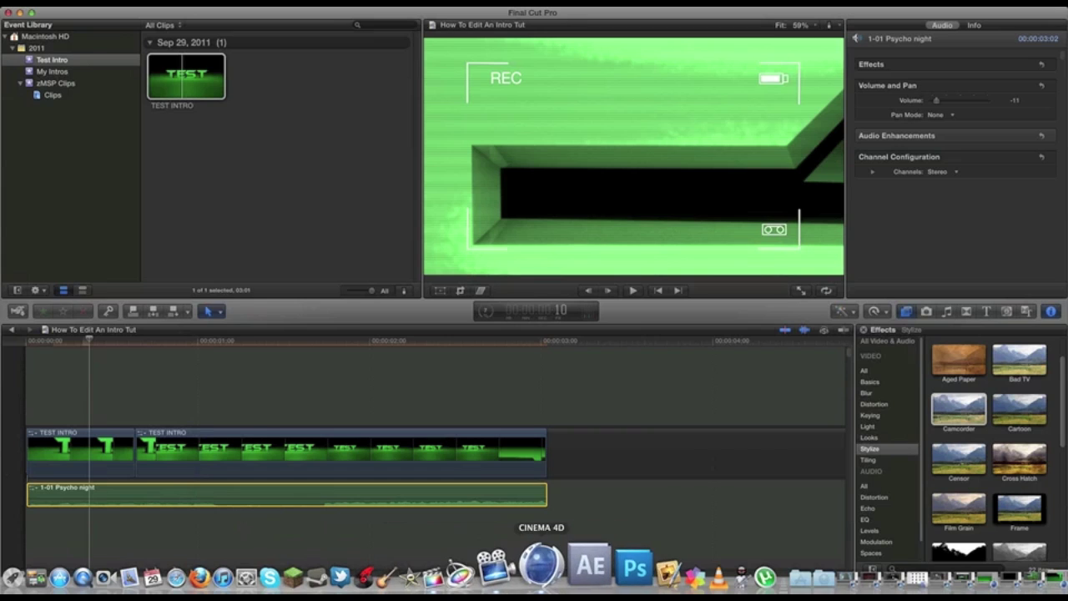
{"action": "right_click", "coordinate": [550, 575]}
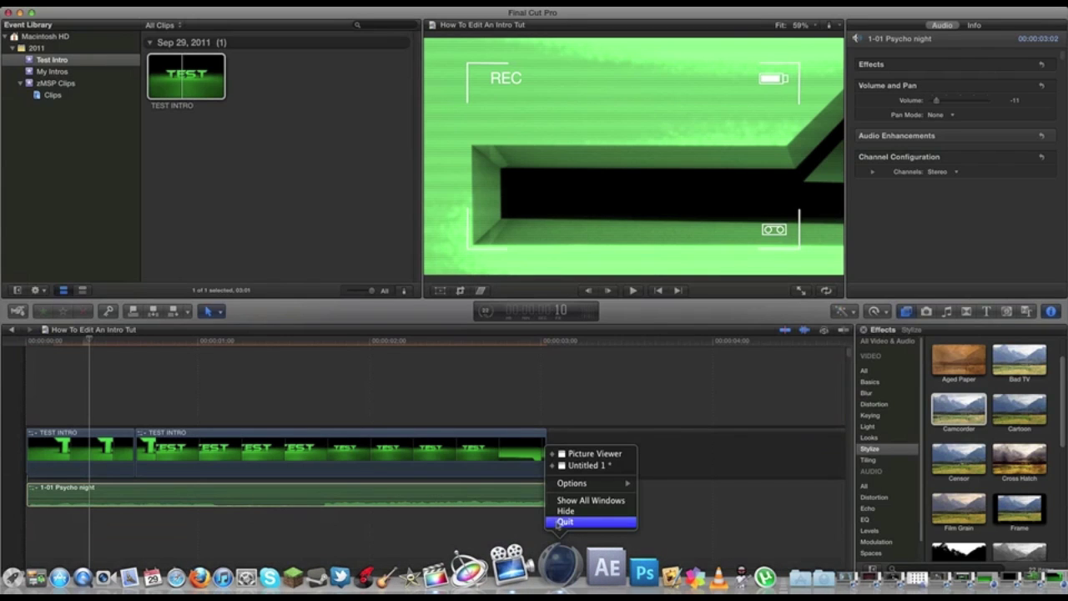
{"action": "left_click", "coordinate": [557, 523]}
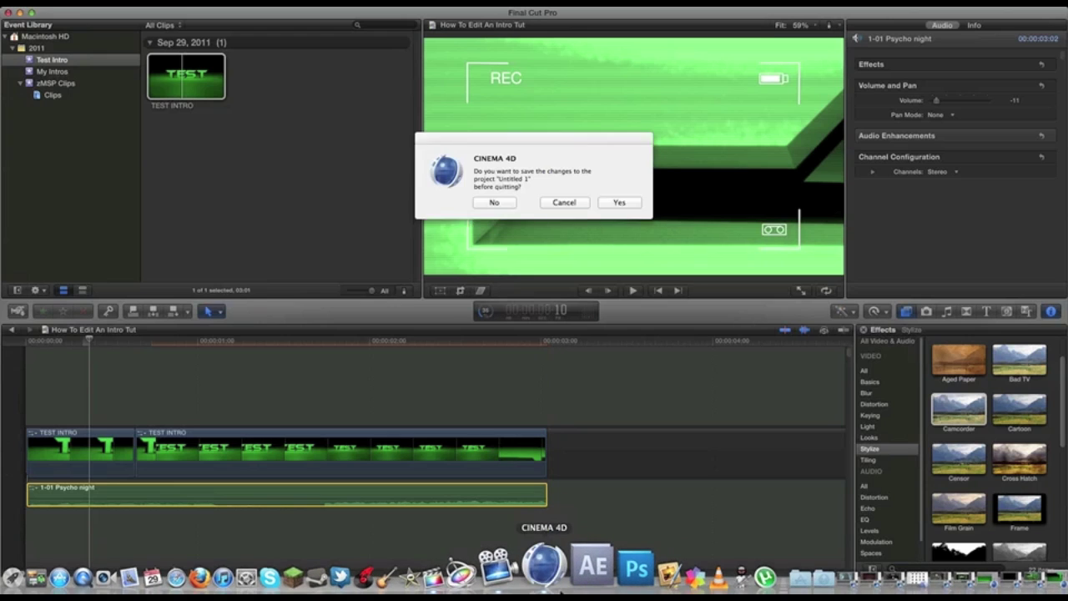
{"action": "left_click", "coordinate": [488, 200]}
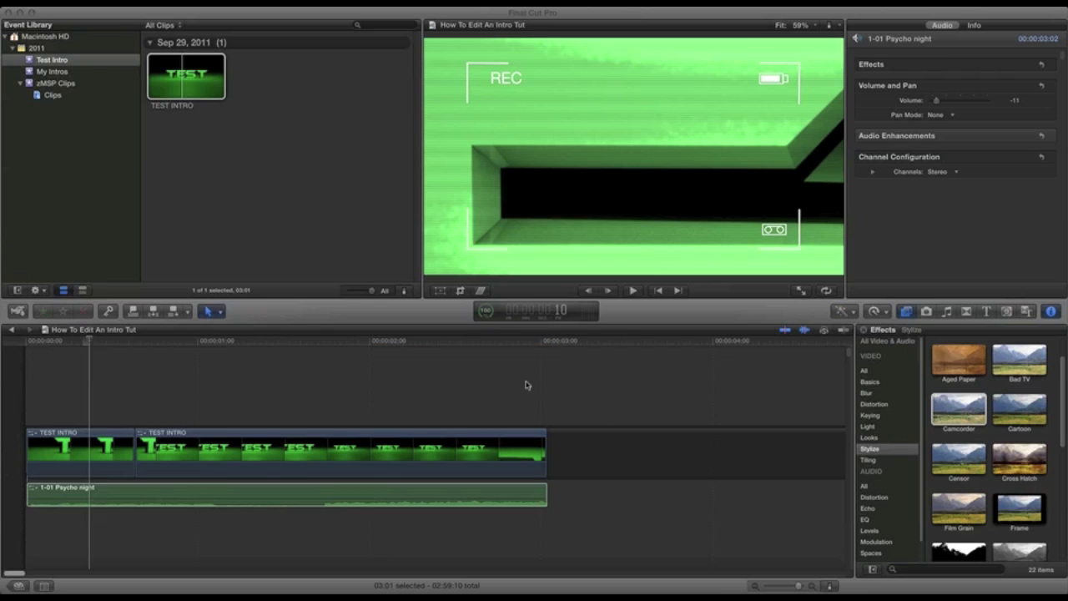
- Replay the intro from near the timeline's start and deselect the Psycho night audio clip
{"action": "left_click_drag", "start_coordinate": [123, 340], "coordinate": [33, 348]}
{"action": "key", "text": "space"}
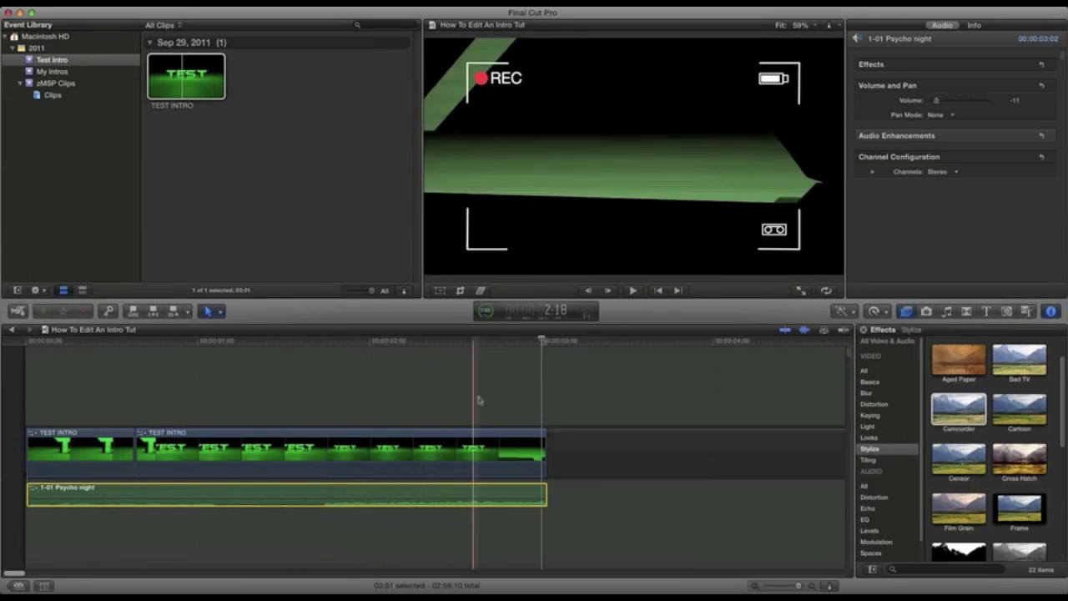
{"action": "left_click", "coordinate": [374, 380]}
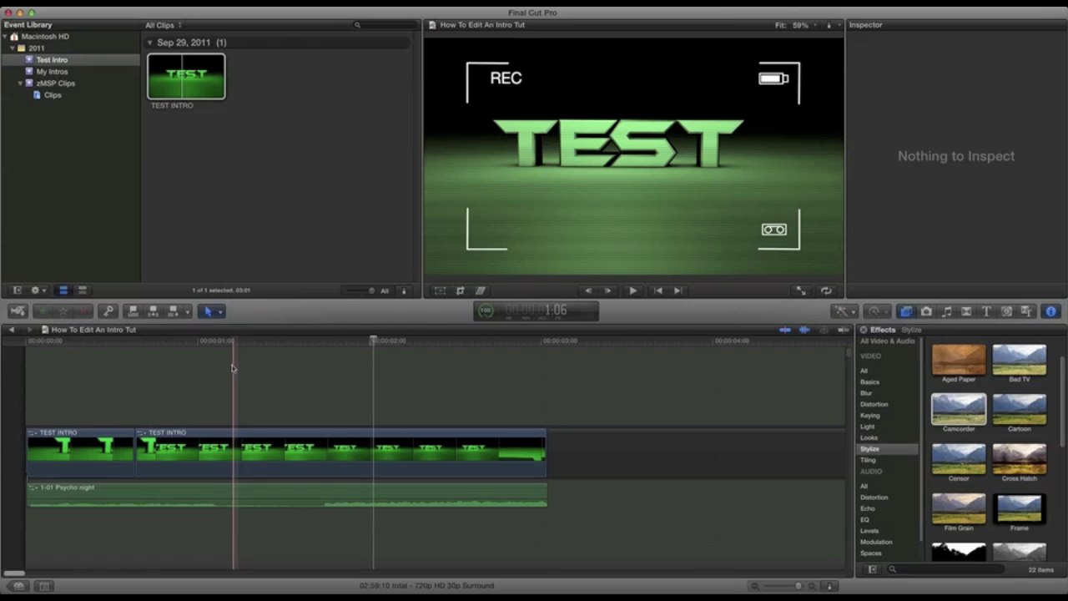
- Delete the gap after the second TEST INTRO segment and return to the timeline's start
{"action": "left_click", "coordinate": [938, 462]}
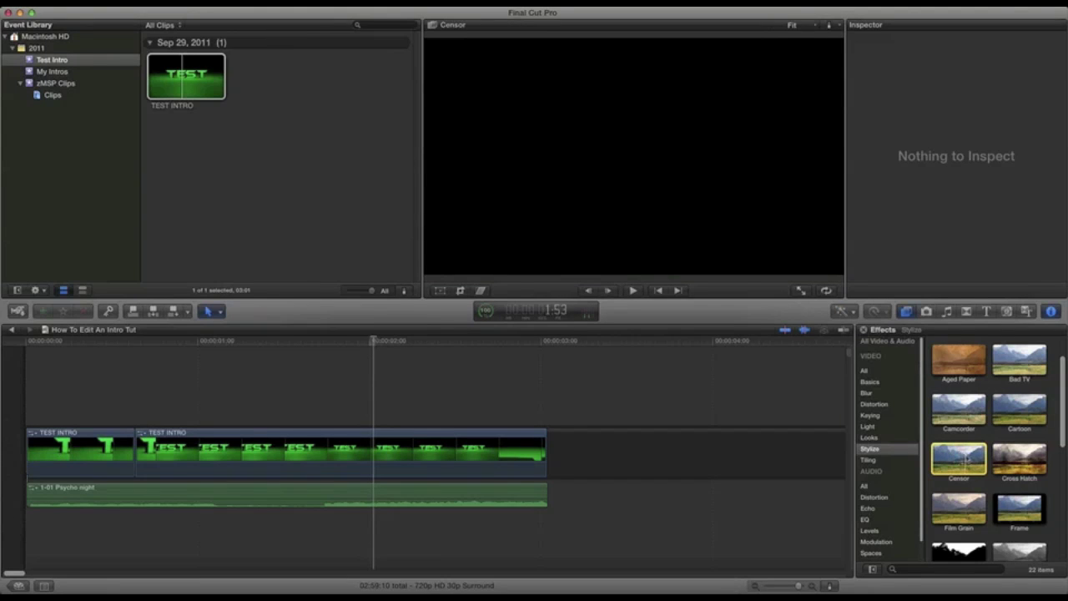
{"action": "left_click", "coordinate": [760, 469]}
{"action": "left_click", "coordinate": [541, 412]}
{"action": "left_click", "coordinate": [584, 438]}
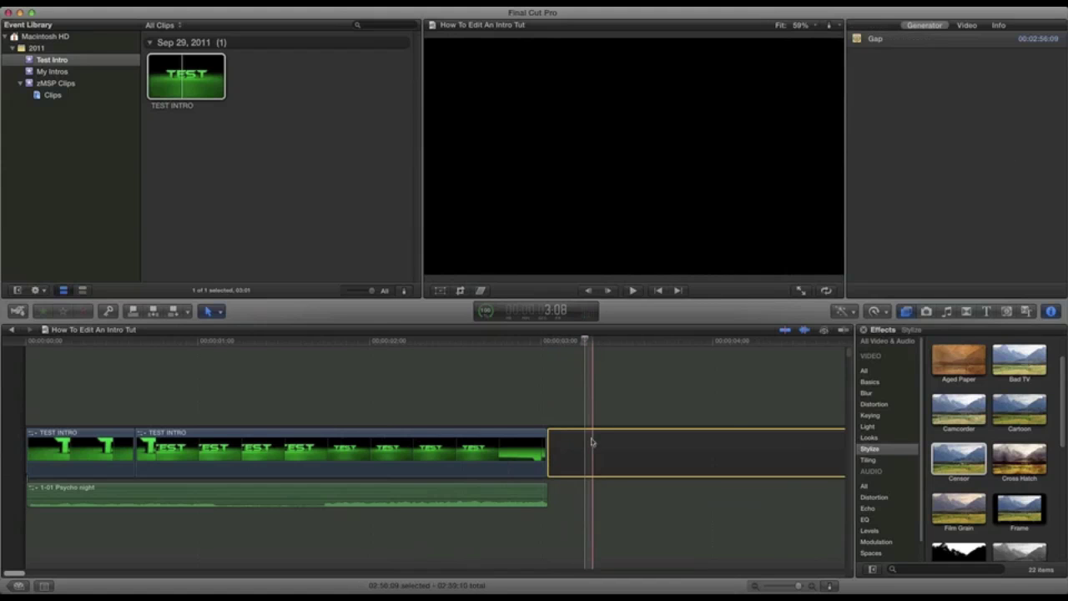
{"action": "key", "text": "Delete"}
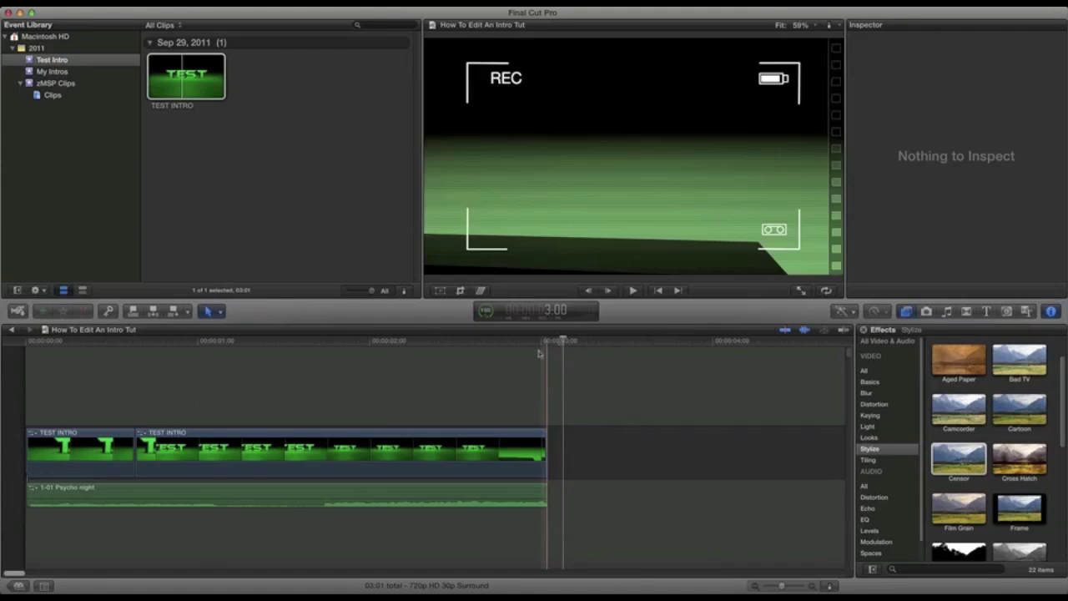
{"action": "left_click_drag", "start_coordinate": [522, 339], "coordinate": [4, 342]}
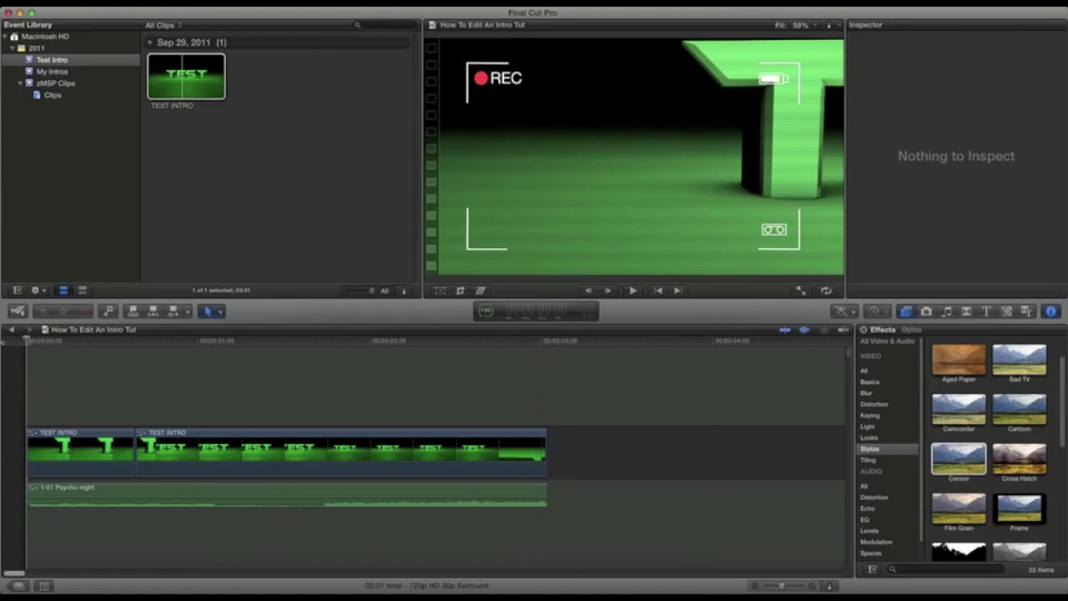